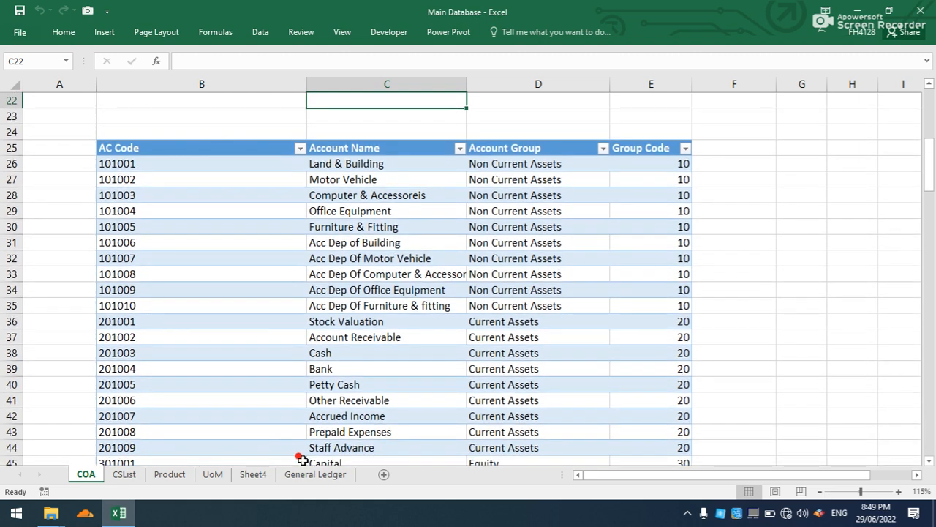
Examine the General Ledger sheet and the workbook queries that feed it, then hide the query list.
{"action": "left_click", "coordinate": [304, 475]}
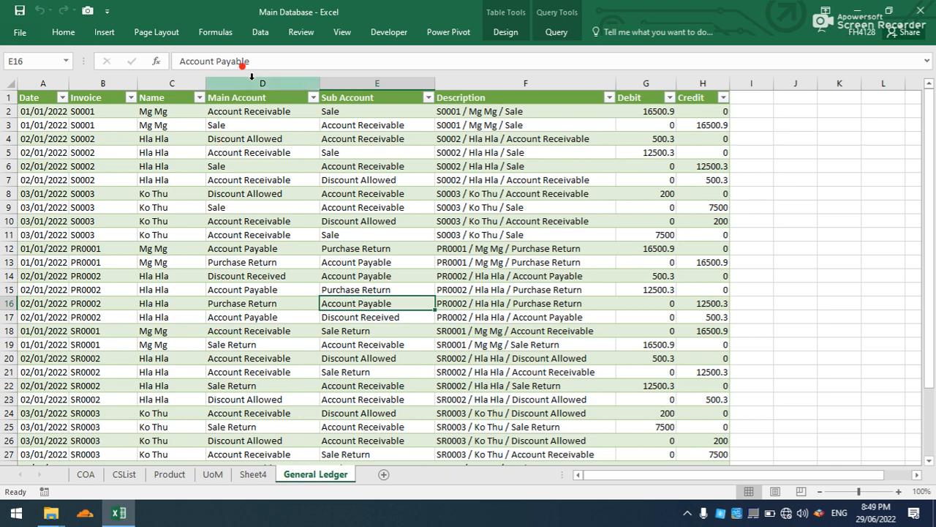
{"action": "left_click", "coordinate": [260, 32]}
{"action": "left_click", "coordinate": [263, 51]}
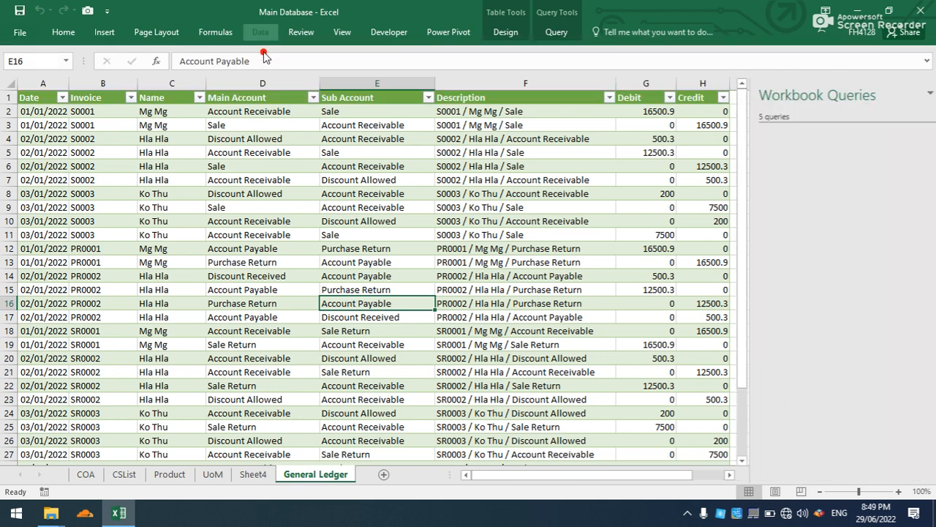
{"action": "left_click", "coordinate": [757, 223]}
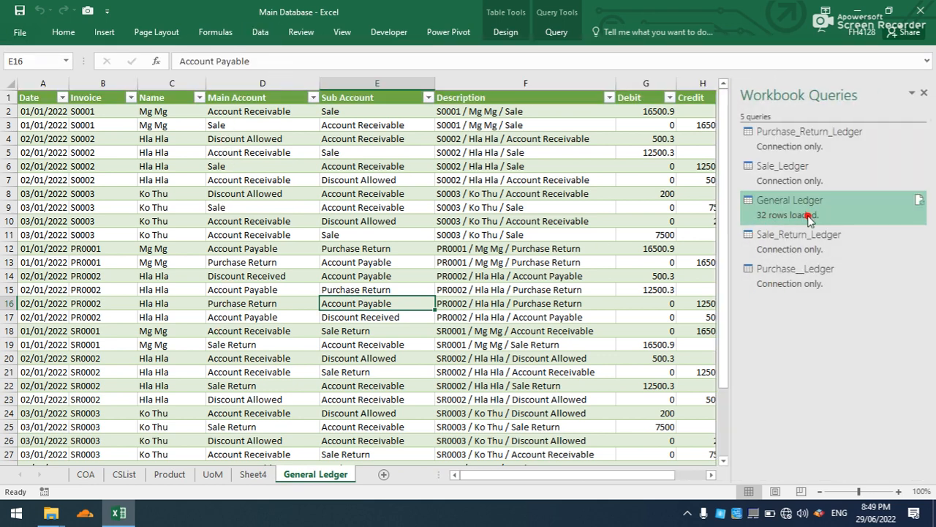
{"action": "mouse_move", "coordinate": [789, 208]}
{"action": "left_click", "coordinate": [212, 426]}
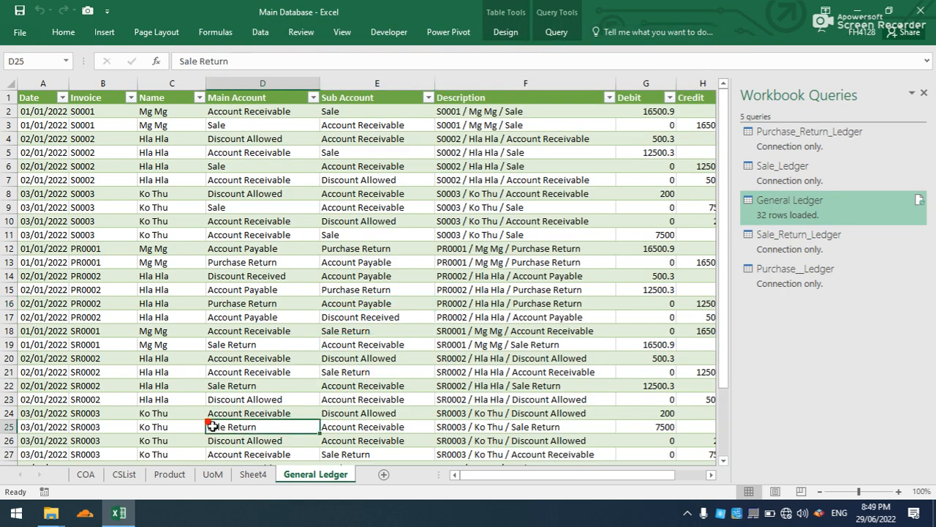
{"action": "left_click", "coordinate": [924, 93]}
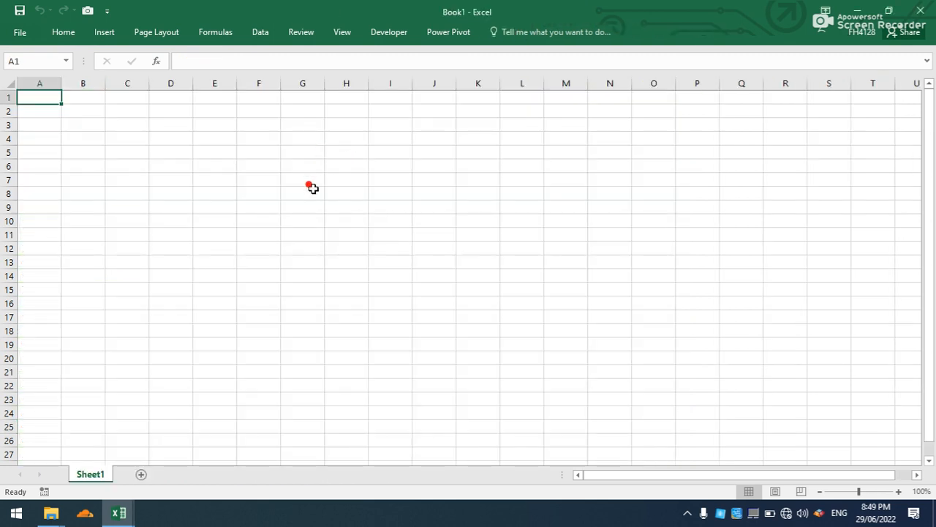
Import the tb_COA table from the Main Database workbook in the desktop's Accounting folder into the blank workbook Book1.
{"action": "left_click", "coordinate": [283, 194]}
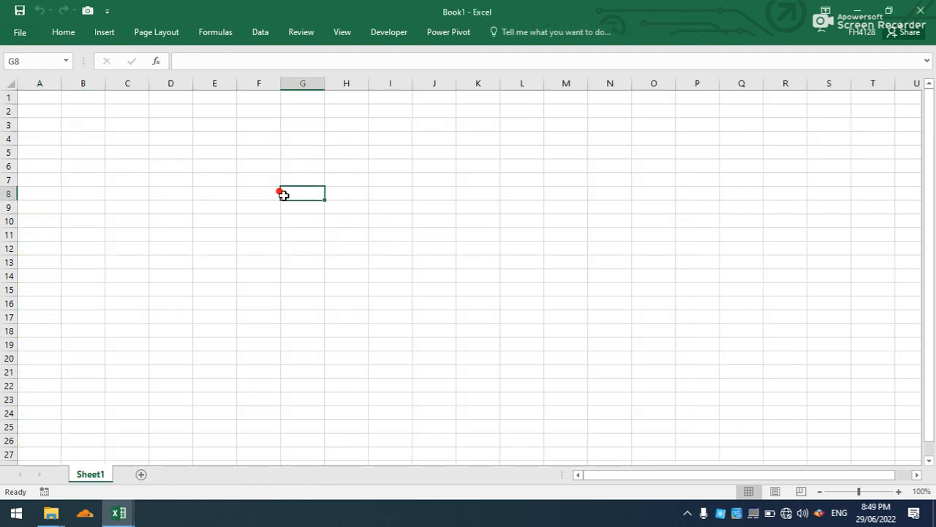
{"action": "left_click", "coordinate": [262, 33]}
{"action": "left_click", "coordinate": [203, 74]}
{"action": "mouse_move", "coordinate": [205, 103]}
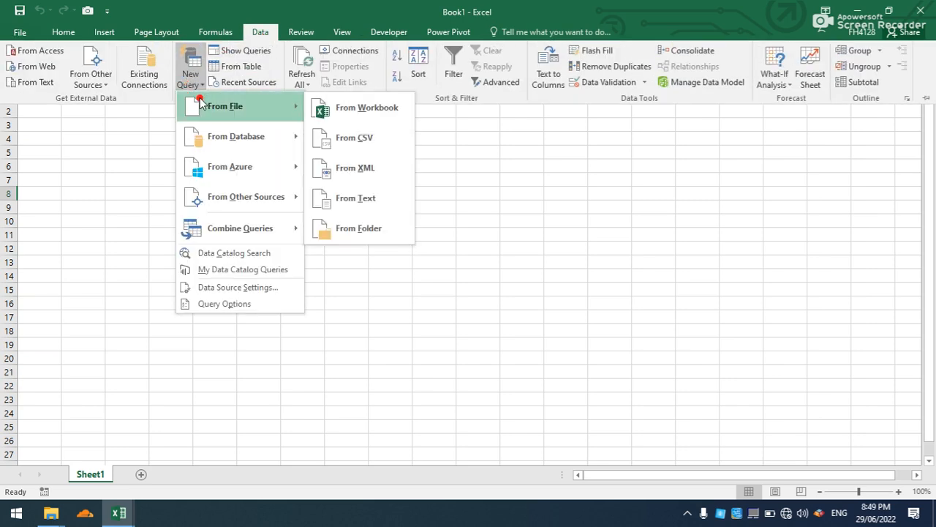
{"action": "left_click", "coordinate": [336, 105]}
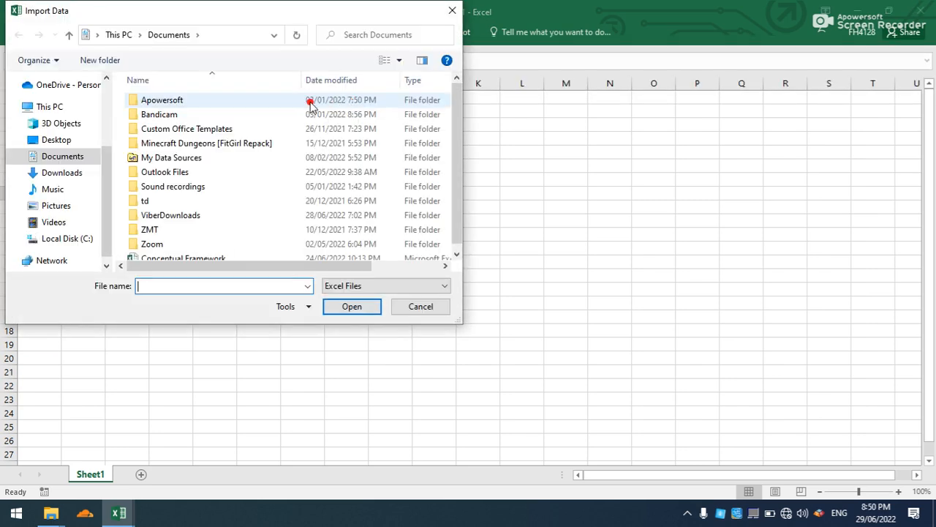
{"action": "left_click", "coordinate": [60, 140]}
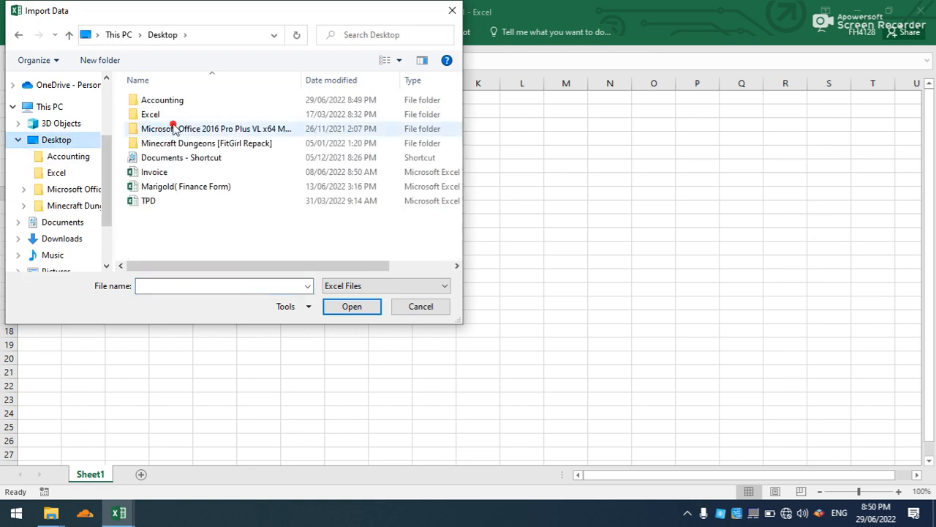
{"action": "double_click", "coordinate": [175, 101]}
{"action": "left_click", "coordinate": [175, 102]}
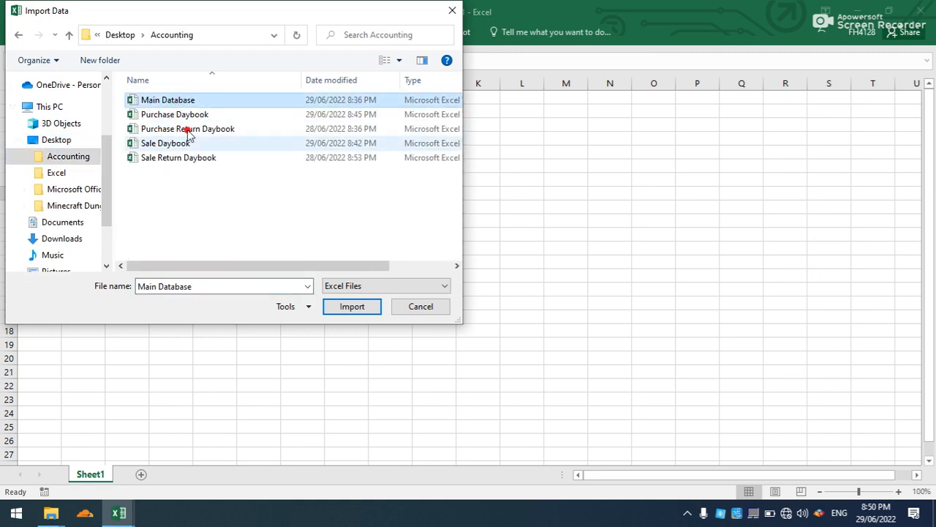
{"action": "left_click", "coordinate": [346, 309]}
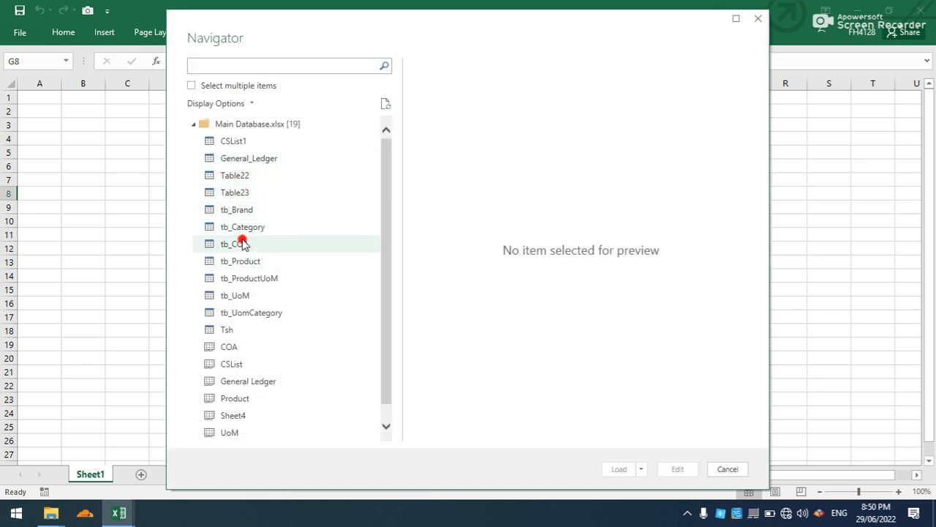
{"action": "left_click", "coordinate": [243, 244]}
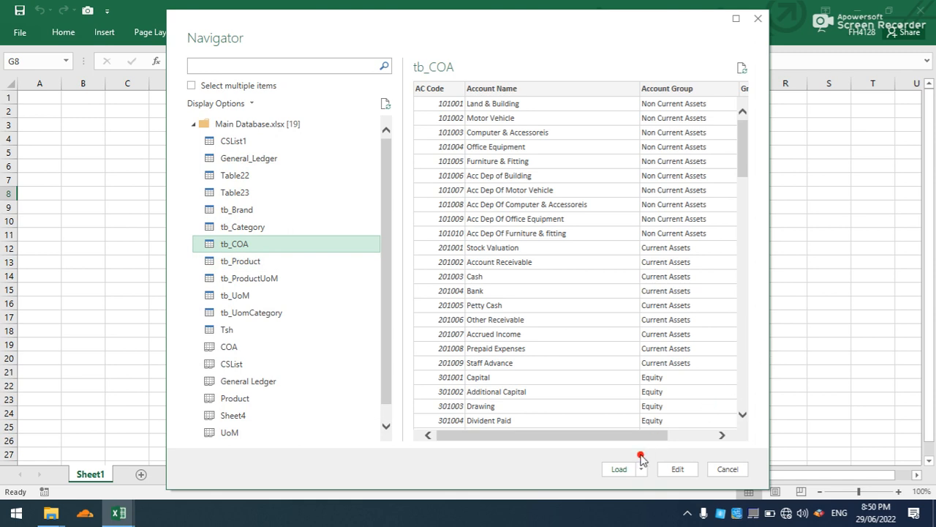
{"action": "left_click", "coordinate": [619, 468]}
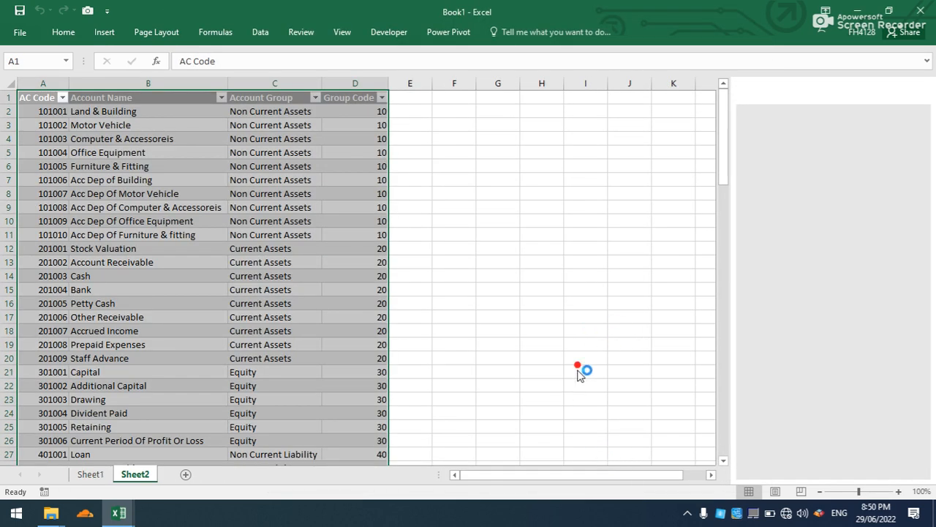
Import the CSList1 table from the same Main Database workbook with a new query and load it onto a new sheet.
{"action": "left_click", "coordinate": [257, 34]}
{"action": "left_click", "coordinate": [255, 36]}
{"action": "left_click", "coordinate": [242, 37]}
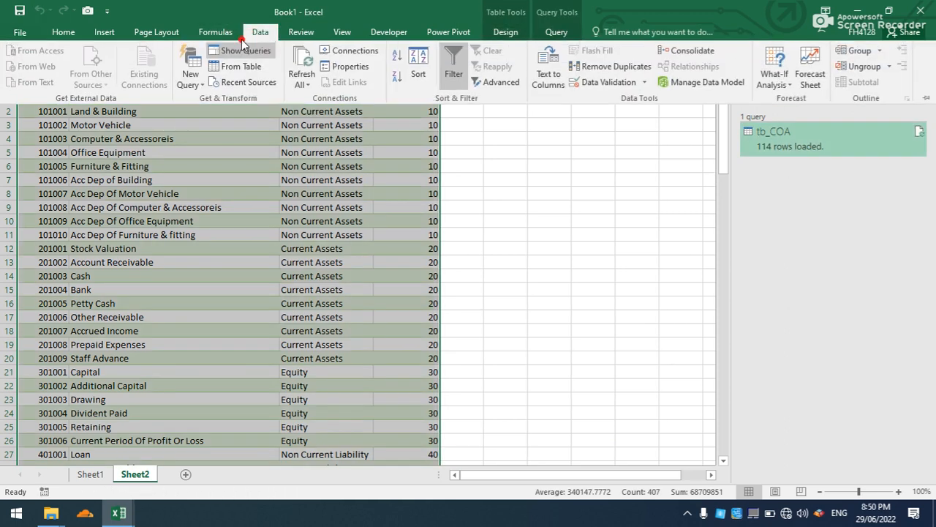
{"action": "left_click", "coordinate": [190, 79]}
{"action": "mouse_move", "coordinate": [225, 107]}
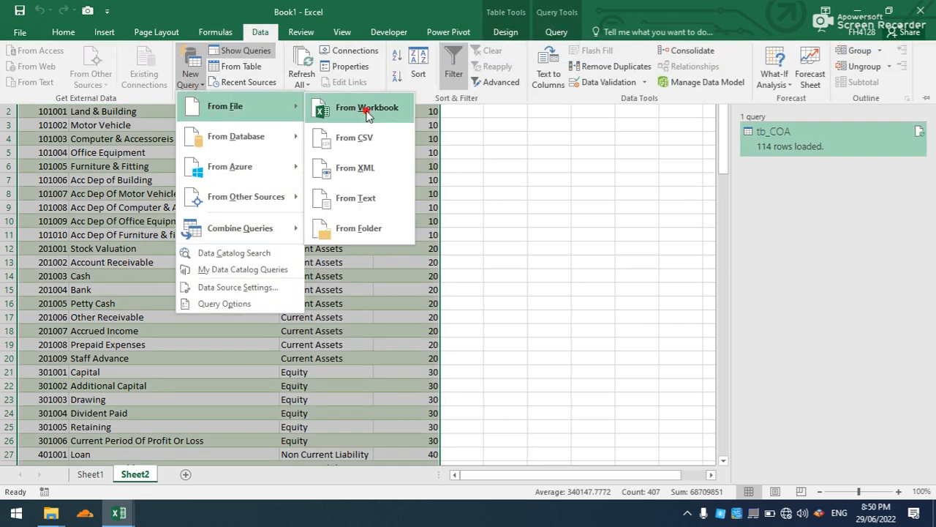
{"action": "left_click", "coordinate": [367, 109]}
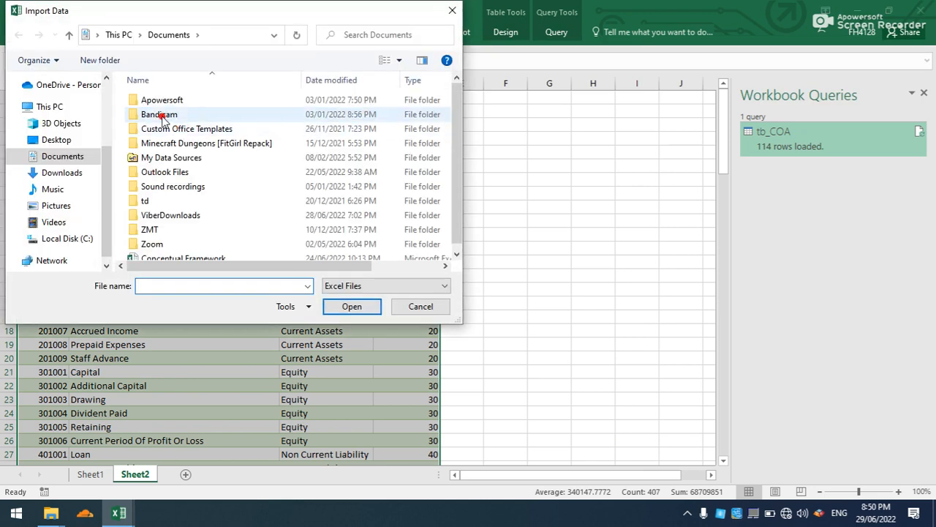
{"action": "left_click", "coordinate": [42, 141]}
{"action": "left_click", "coordinate": [185, 102]}
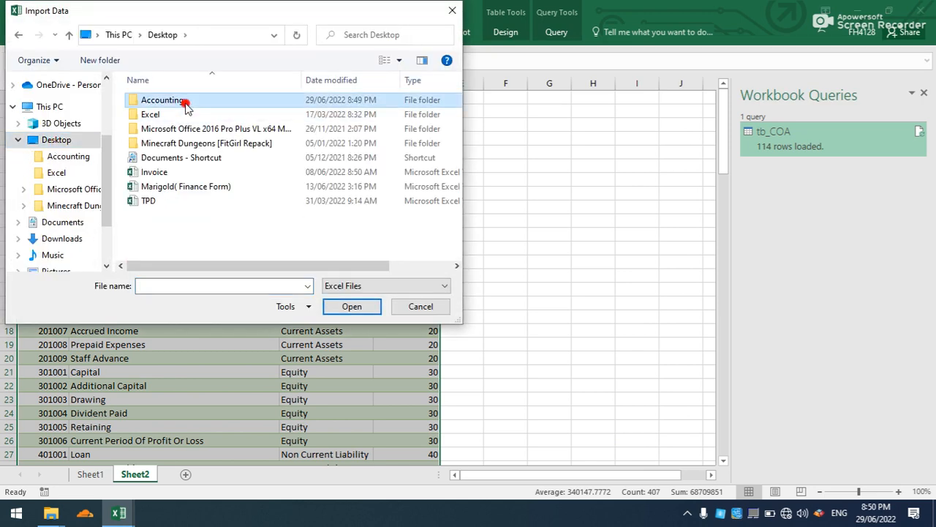
{"action": "double_click", "coordinate": [185, 102]}
{"action": "left_click", "coordinate": [184, 99]}
{"action": "left_click", "coordinate": [335, 306]}
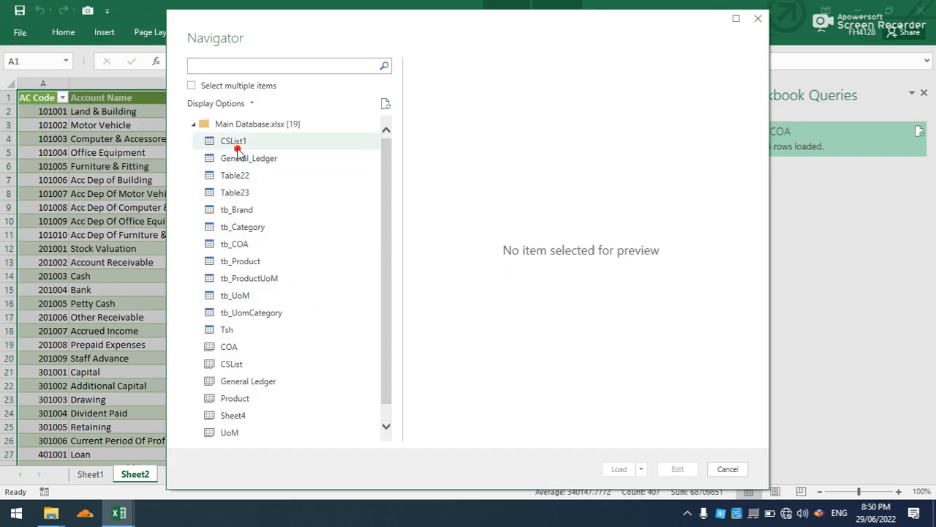
{"action": "left_click", "coordinate": [237, 144]}
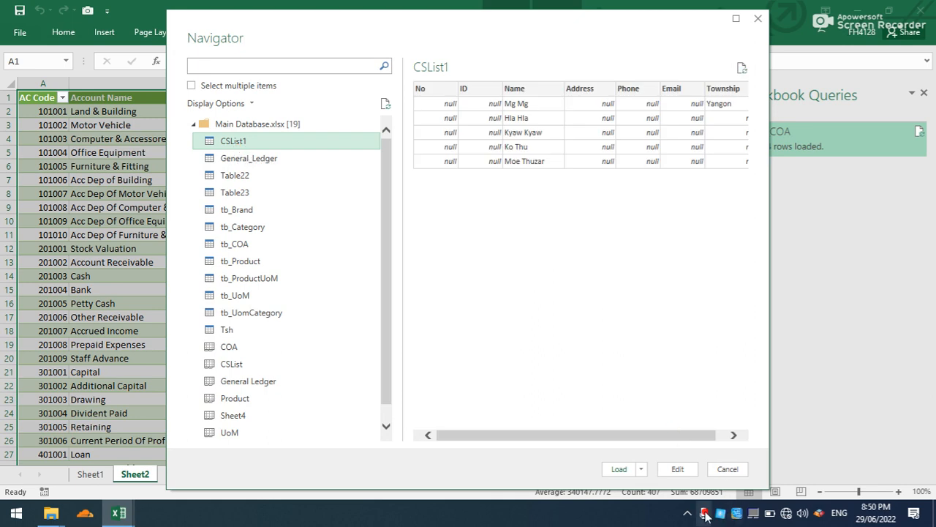
{"action": "left_click", "coordinate": [620, 469]}
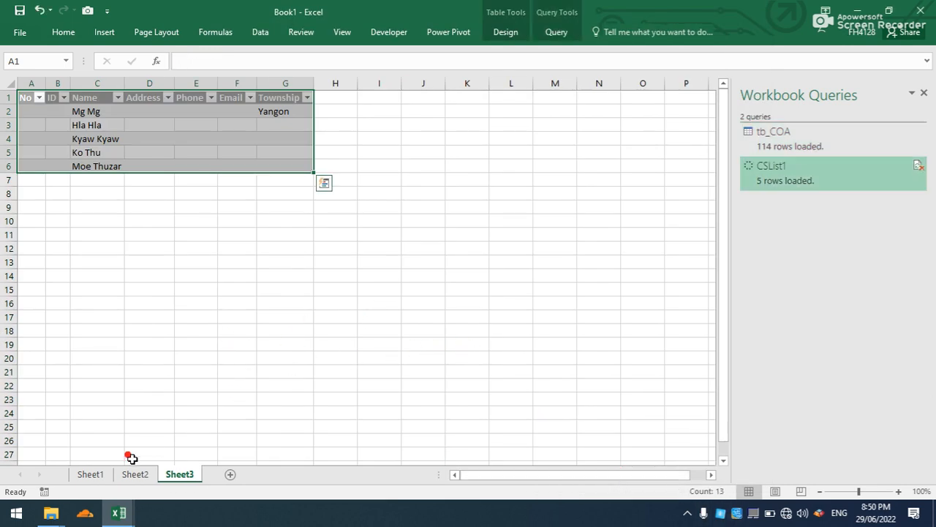
Define the workbook-scoped name COA for the Account Name column of the tb_COA table on Sheet2.
{"action": "left_click", "coordinate": [134, 474]}
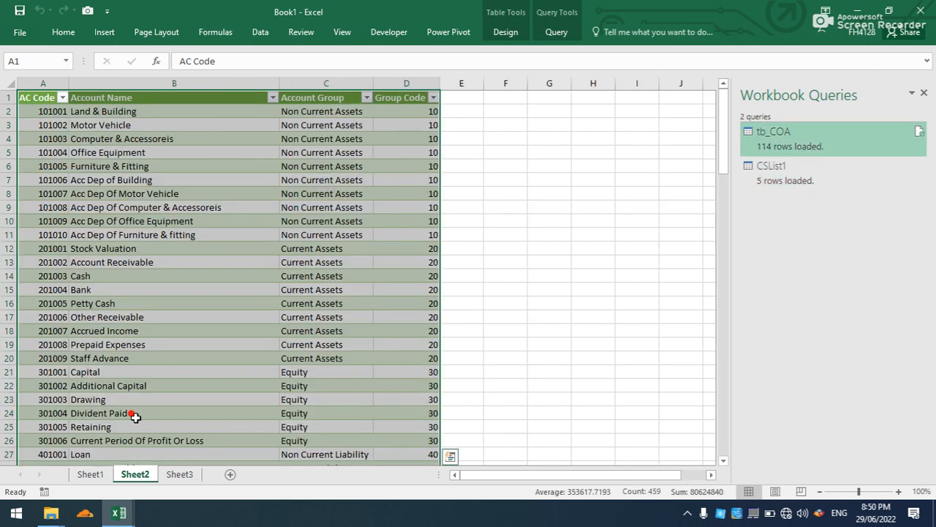
{"action": "left_click", "coordinate": [144, 320]}
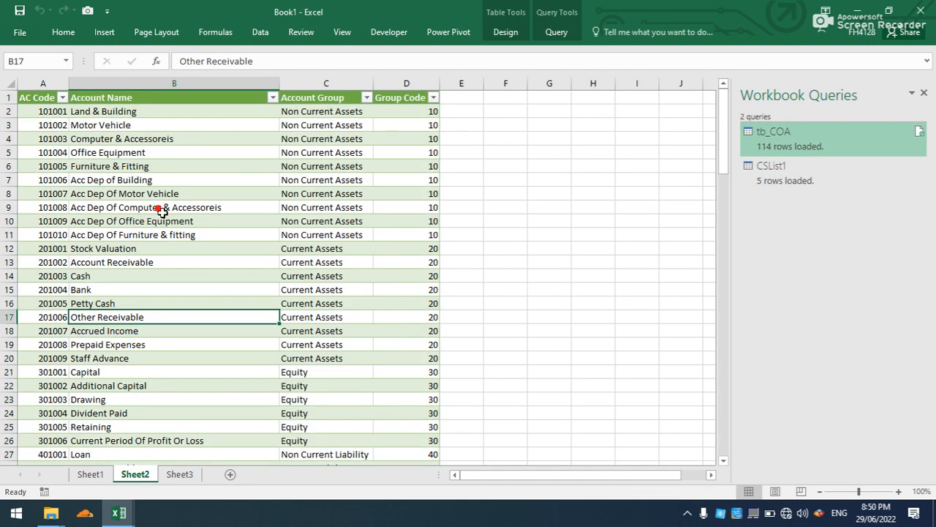
{"action": "left_click", "coordinate": [173, 86]}
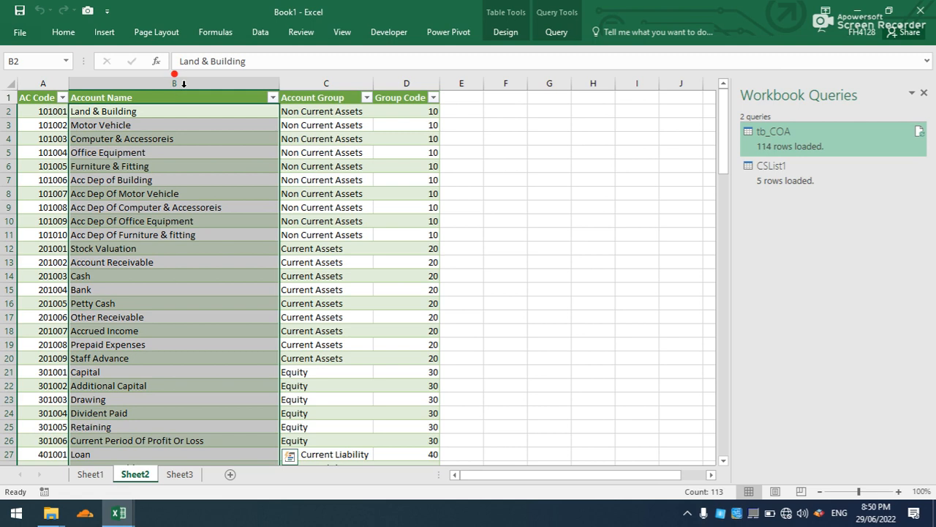
{"action": "left_click", "coordinate": [216, 33]}
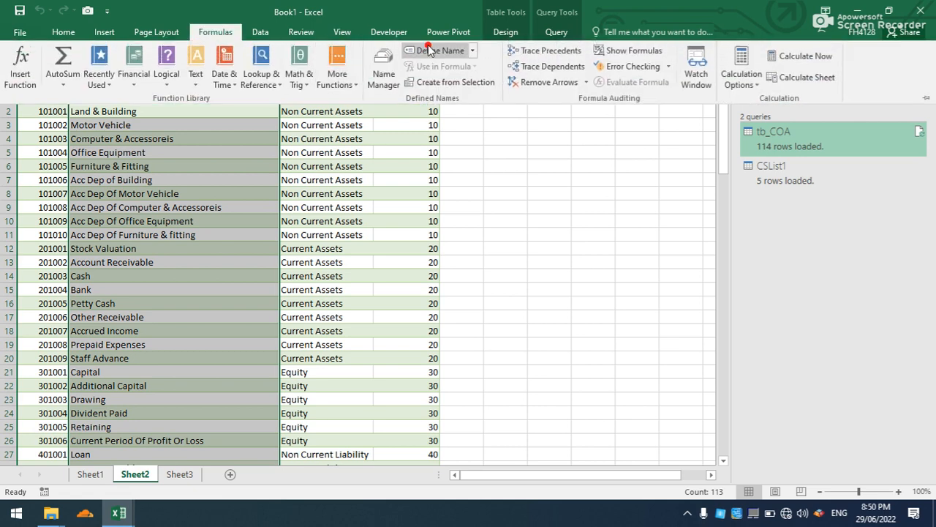
{"action": "left_click", "coordinate": [428, 44]}
{"action": "type", "text": "COA"}
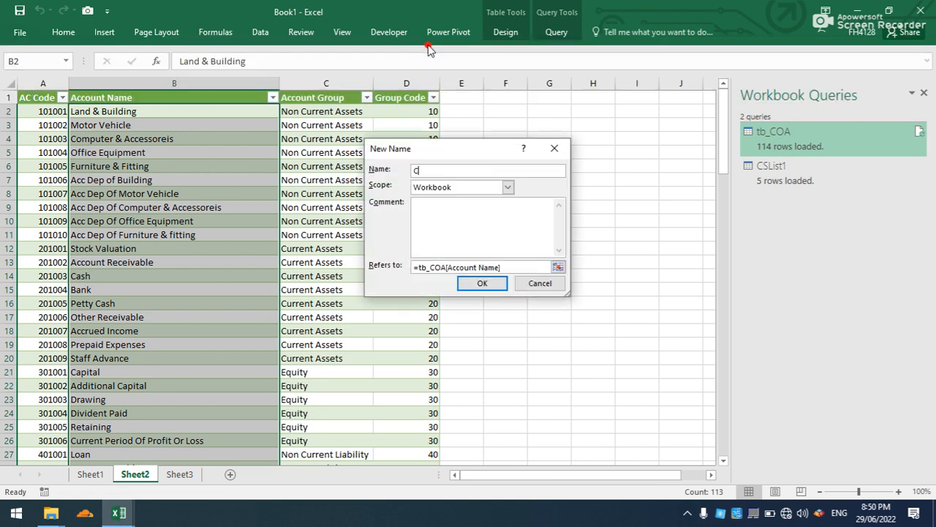
{"action": "left_click", "coordinate": [498, 285]}
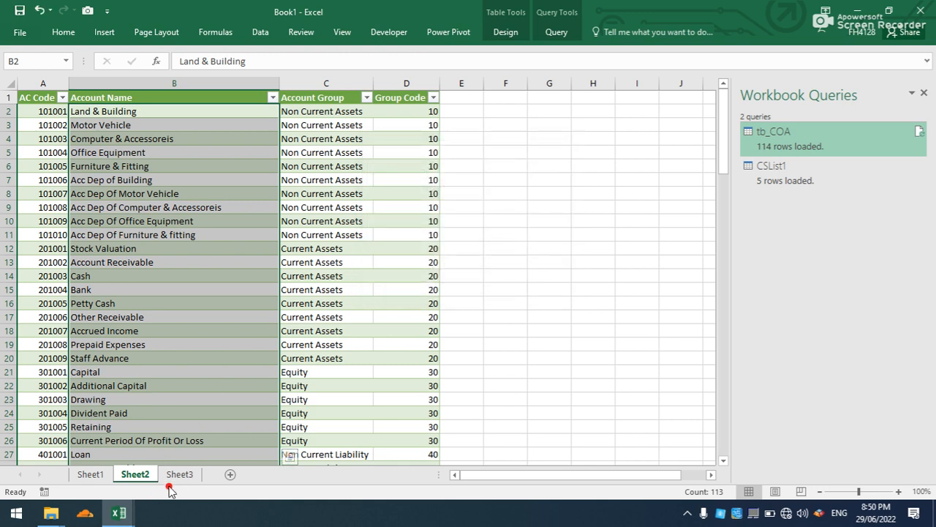
Define the workbook-scoped name CSList for the Name column of the CSList1 table on Sheet3.
{"action": "left_click", "coordinate": [179, 474]}
{"action": "left_click", "coordinate": [89, 96]}
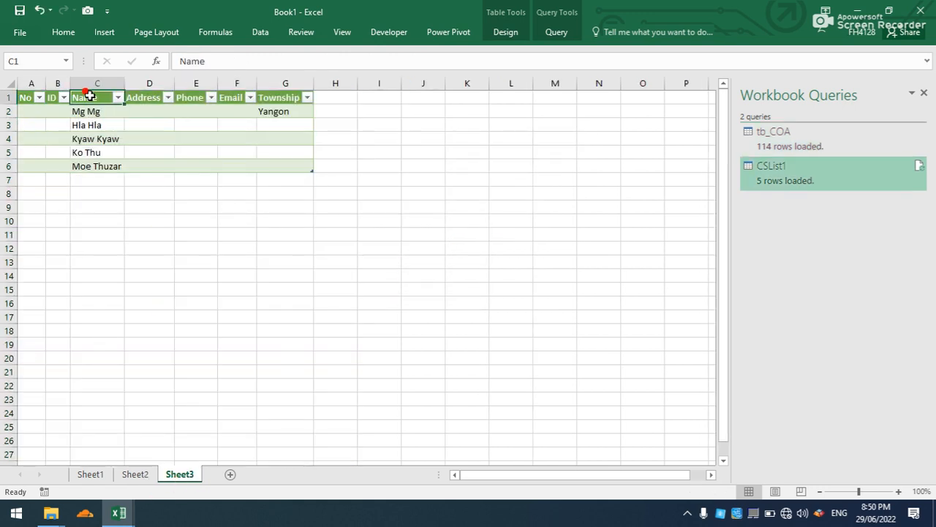
{"action": "left_click", "coordinate": [92, 89]}
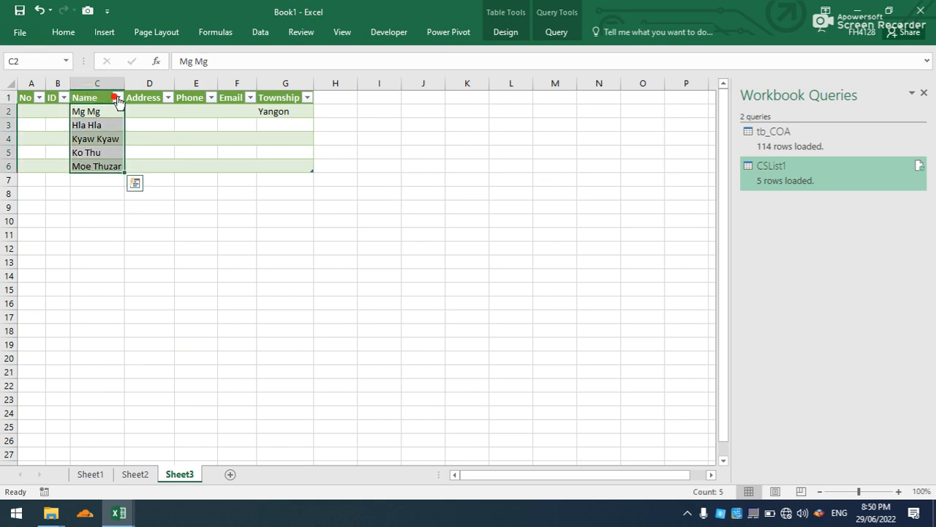
{"action": "left_click", "coordinate": [260, 32]}
{"action": "left_click", "coordinate": [219, 33]}
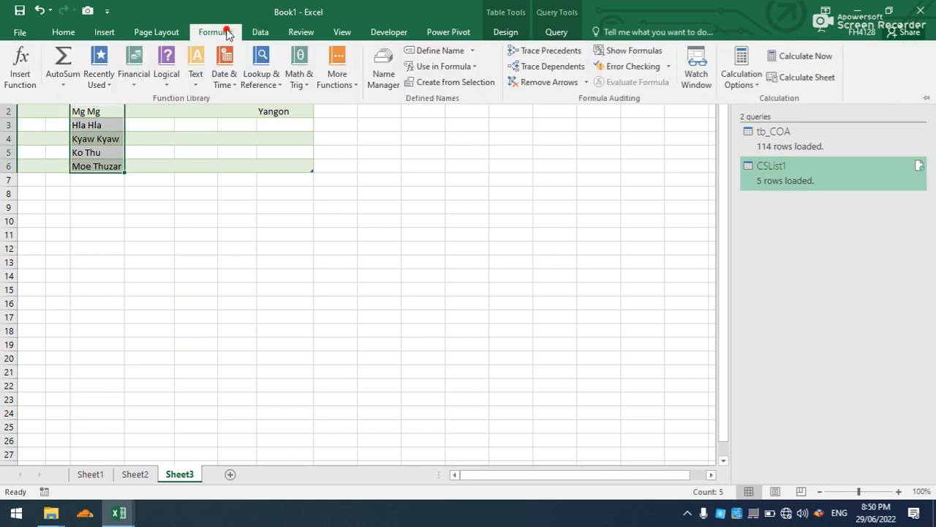
{"action": "left_click", "coordinate": [421, 52]}
{"action": "type", "text": "CSList"}
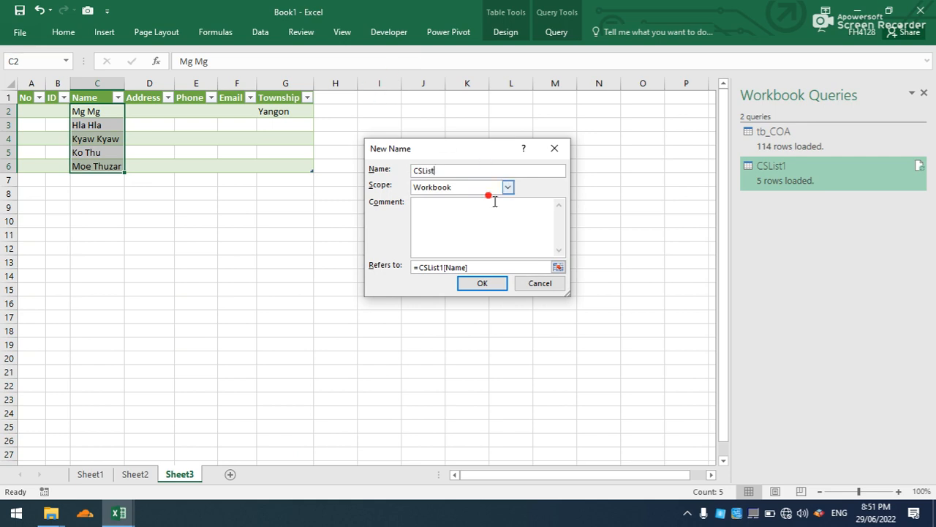
{"action": "left_click", "coordinate": [483, 284]}
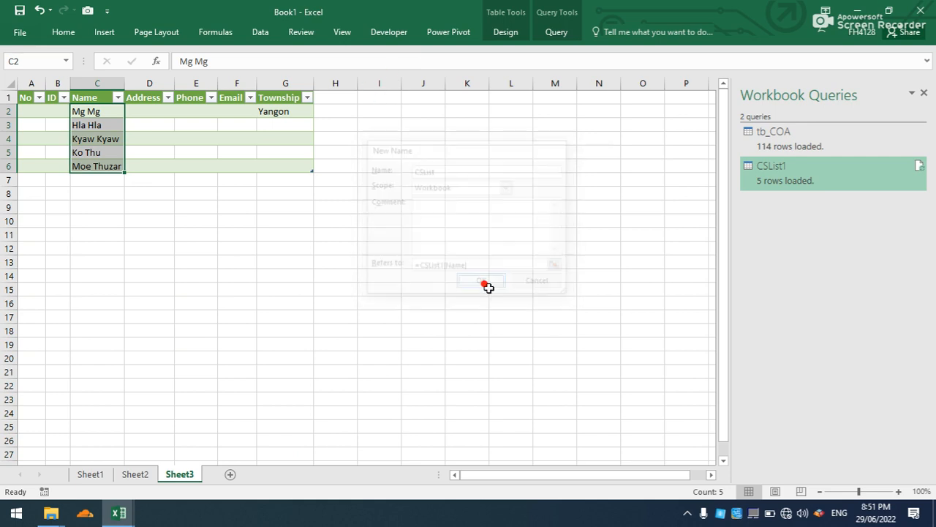
Hide the workbook query list and examine the Cash and Bank accounts in the chart of accounts on Sheet2.
{"action": "left_click", "coordinate": [133, 474]}
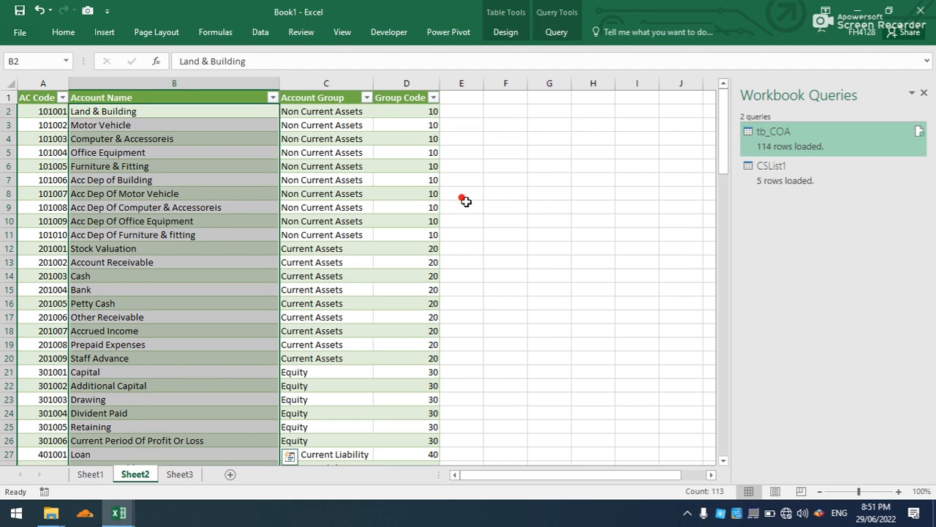
{"action": "left_click", "coordinate": [925, 93]}
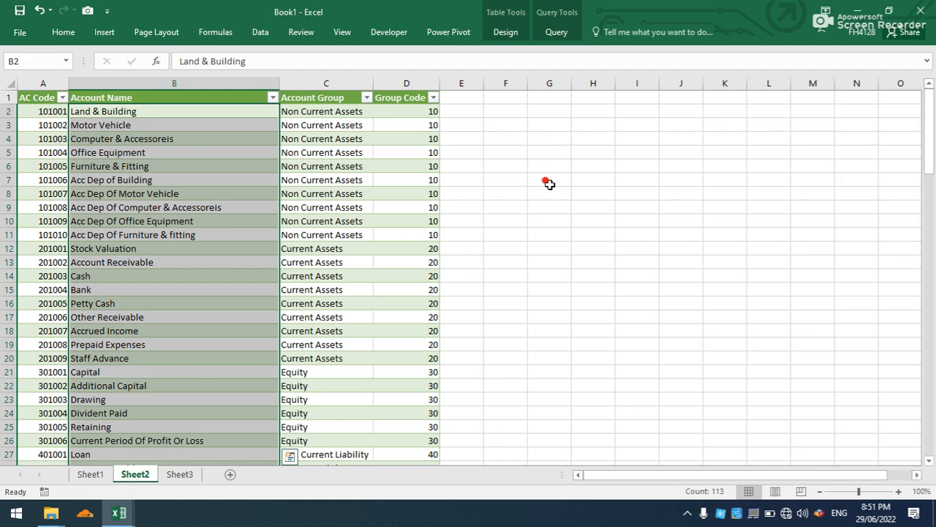
{"action": "left_click", "coordinate": [545, 207]}
{"action": "scroll", "coordinate": [296, 228], "scroll_direction": "down", "scroll_amount": 1}
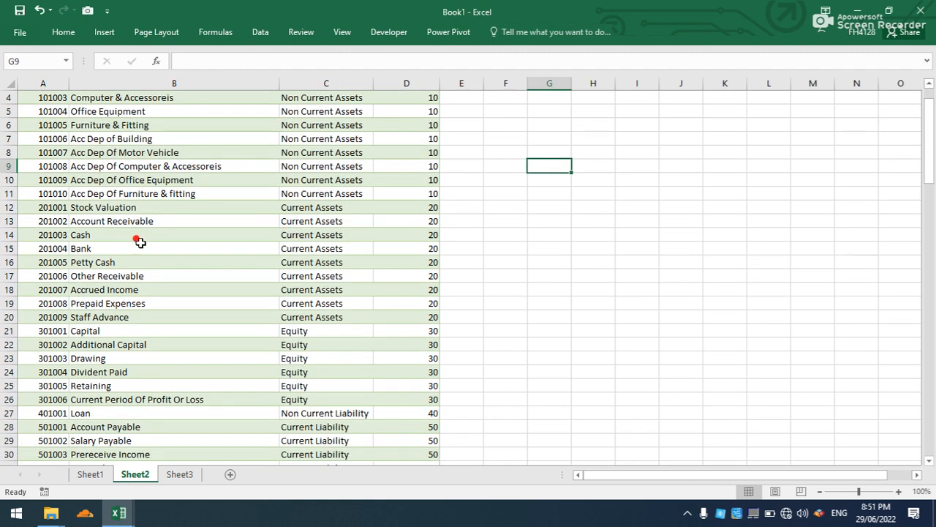
{"action": "left_click", "coordinate": [112, 234]}
{"action": "left_click", "coordinate": [108, 251]}
{"action": "left_click", "coordinate": [111, 233]}
{"action": "left_click", "coordinate": [117, 250]}
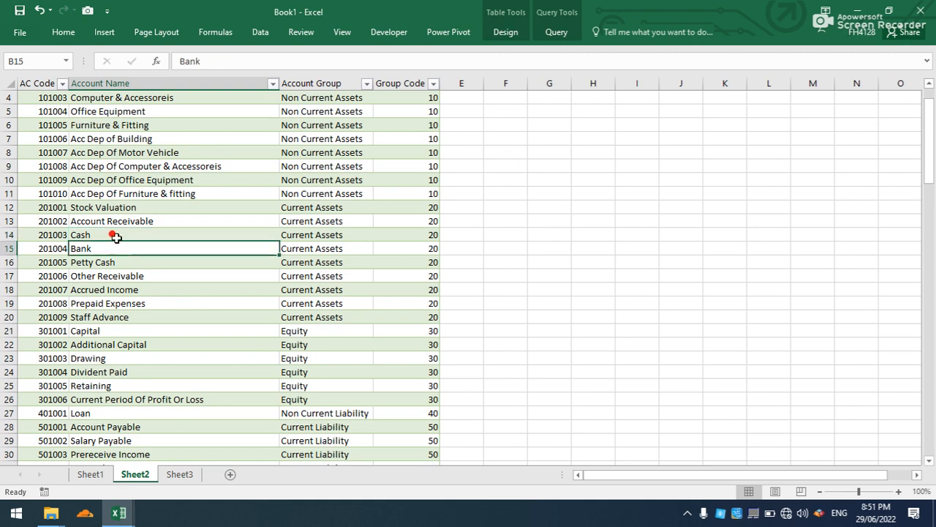
Copy the Cash and Bank account names from the chart of accounts into H5:H6 on Sheet2.
{"action": "left_click_drag", "start_coordinate": [115, 236], "coordinate": [116, 242]}
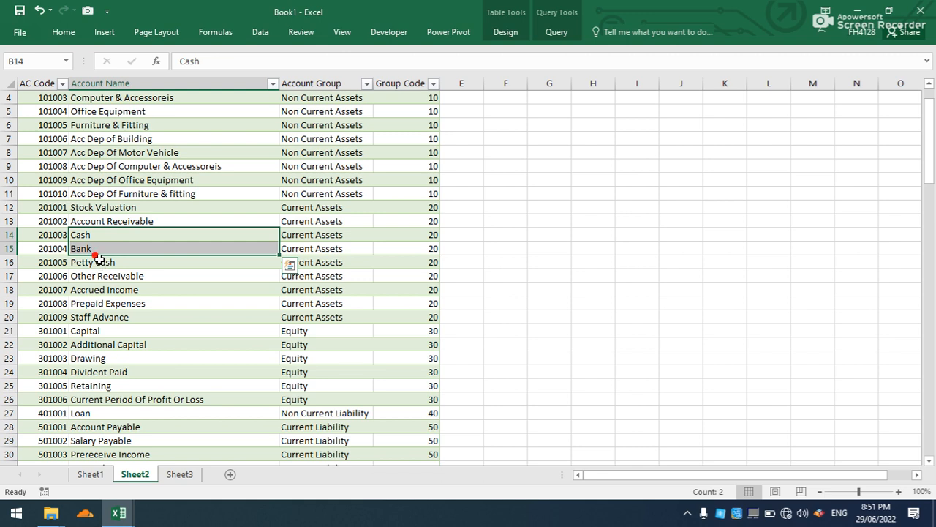
{"action": "left_click", "coordinate": [98, 260]}
{"action": "left_click", "coordinate": [98, 248]}
{"action": "left_click", "coordinate": [98, 260]}
{"action": "left_click_drag", "start_coordinate": [106, 237], "coordinate": [107, 245]}
{"action": "key", "text": "ctrl+c"}
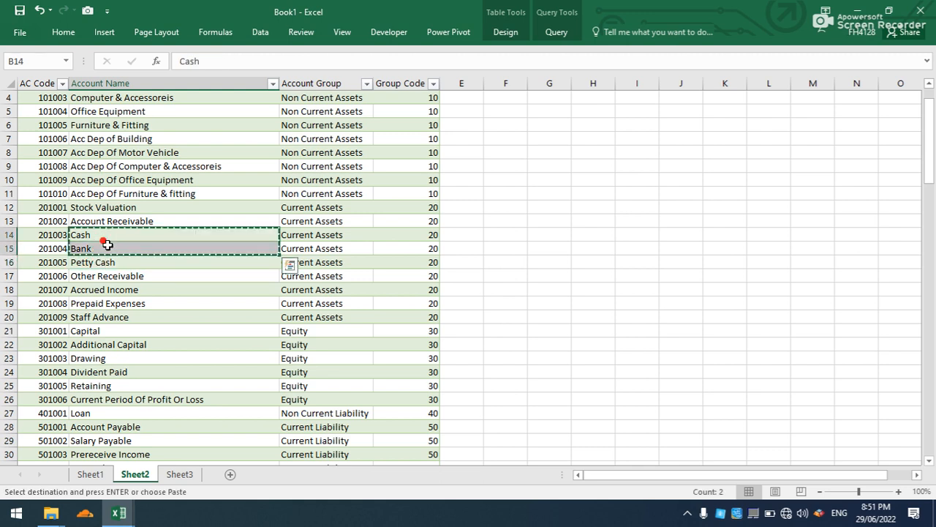
{"action": "left_click", "coordinate": [604, 113]}
{"action": "key", "text": "ctrl+v"}
Head the copied list Main Account in H4, fit the column width, and convert H4:H6 into a table with headers.
{"action": "left_click", "coordinate": [594, 98]}
{"action": "type", "text": "Ma"}
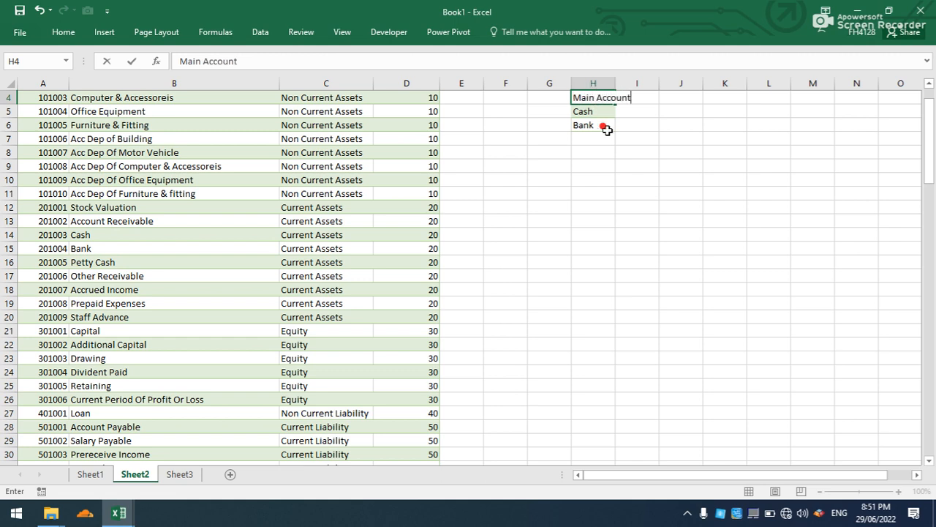
{"action": "left_click", "coordinate": [607, 129]}
{"action": "left_click_drag", "start_coordinate": [615, 83], "coordinate": [600, 122]}
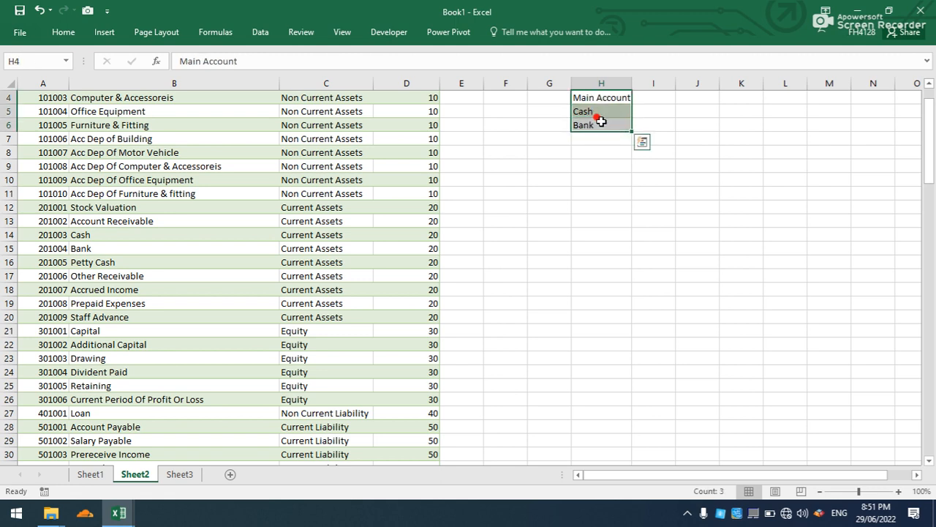
{"action": "key", "text": "ctrl+t"}
{"action": "left_click", "coordinate": [447, 251]}
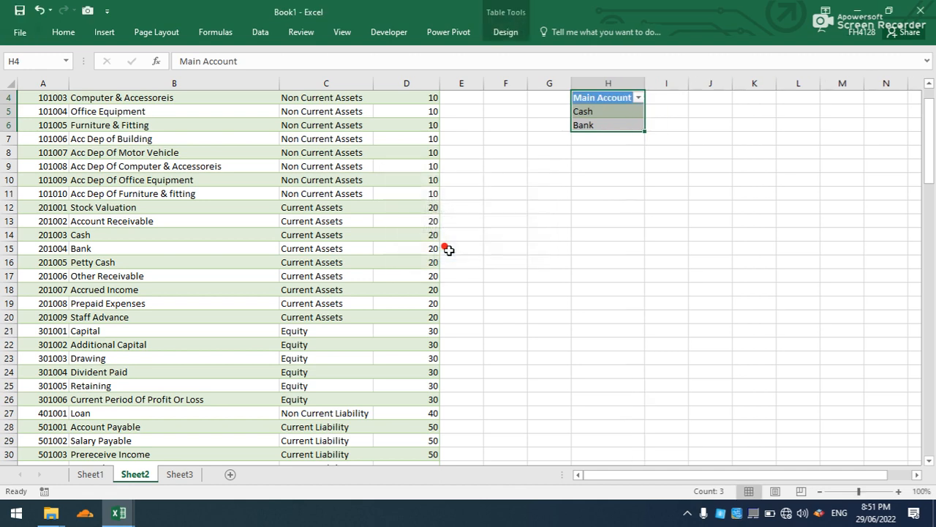
{"action": "left_click", "coordinate": [584, 137]}
Define the workbook-scoped name MainAC for the Main Account column of the small Cash and Bank table.
{"action": "left_click", "coordinate": [595, 86]}
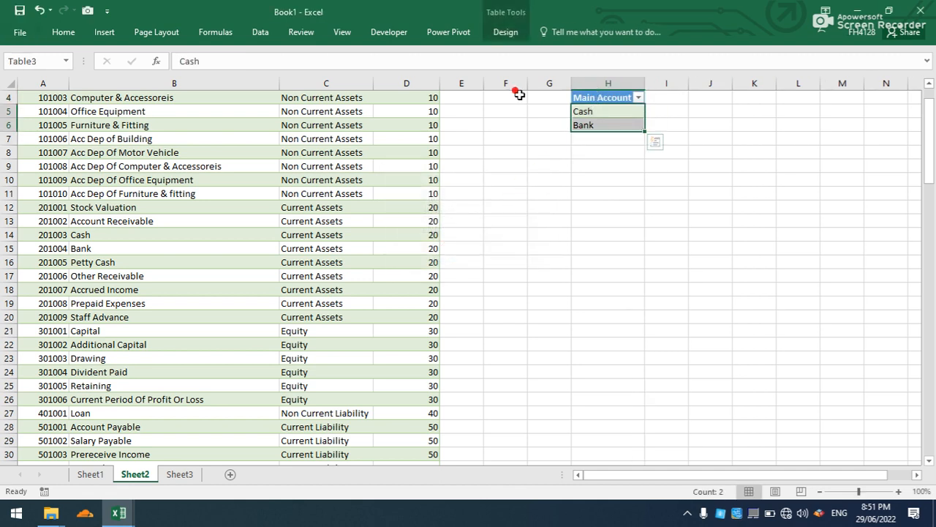
{"action": "left_click", "coordinate": [223, 36]}
{"action": "left_click", "coordinate": [422, 49]}
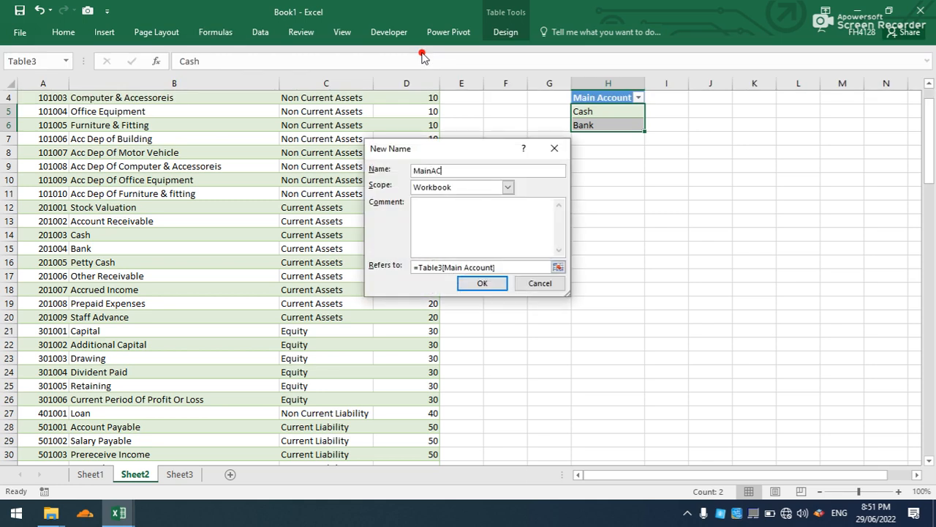
{"action": "left_click", "coordinate": [482, 283]}
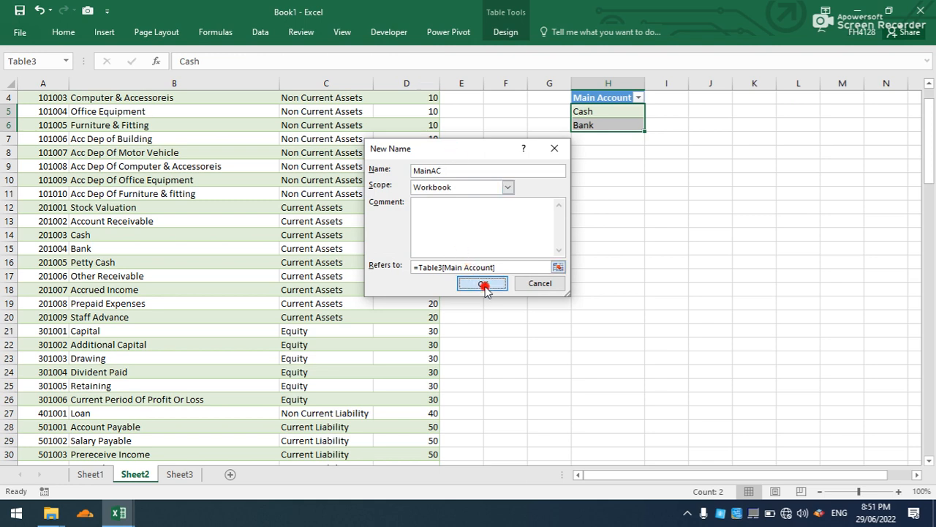
{"action": "left_click", "coordinate": [487, 247]}
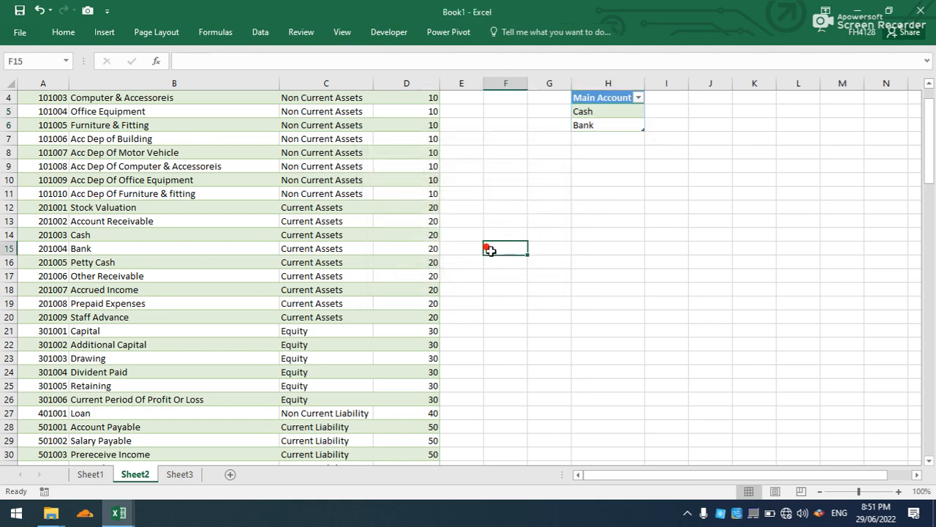
{"action": "left_click", "coordinate": [597, 130]}
{"action": "left_click", "coordinate": [596, 139]}
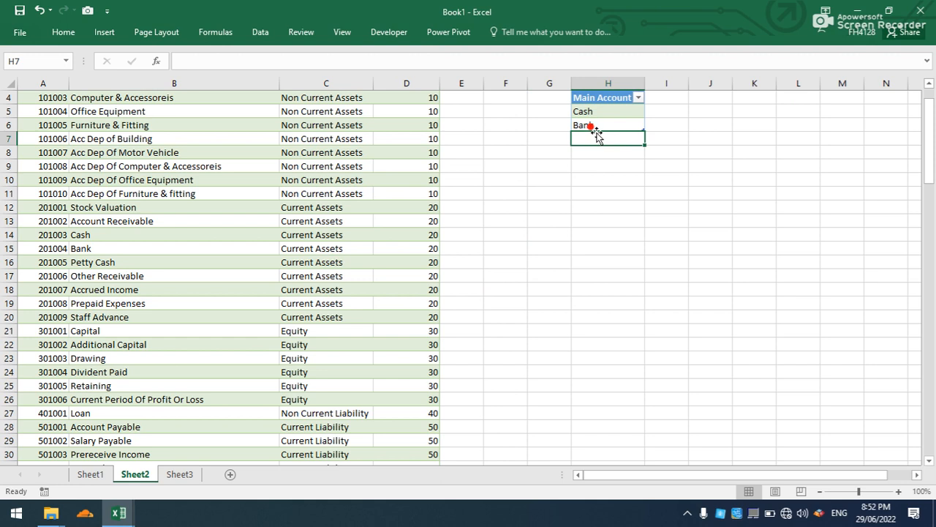
Enter the headings Date, Invoice and Name in B3:D3 on Sheet1.
{"action": "left_click", "coordinate": [182, 472]}
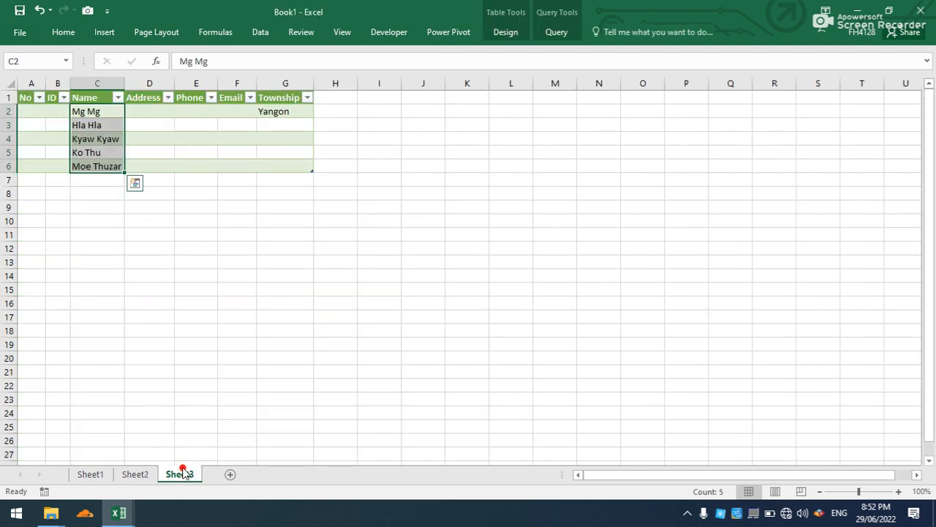
{"action": "left_click", "coordinate": [90, 474]}
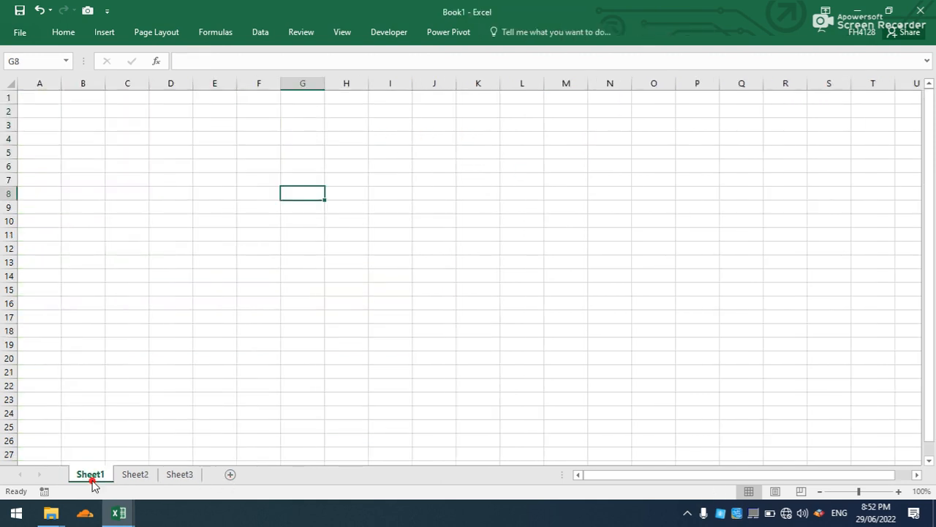
{"action": "left_click", "coordinate": [80, 136]}
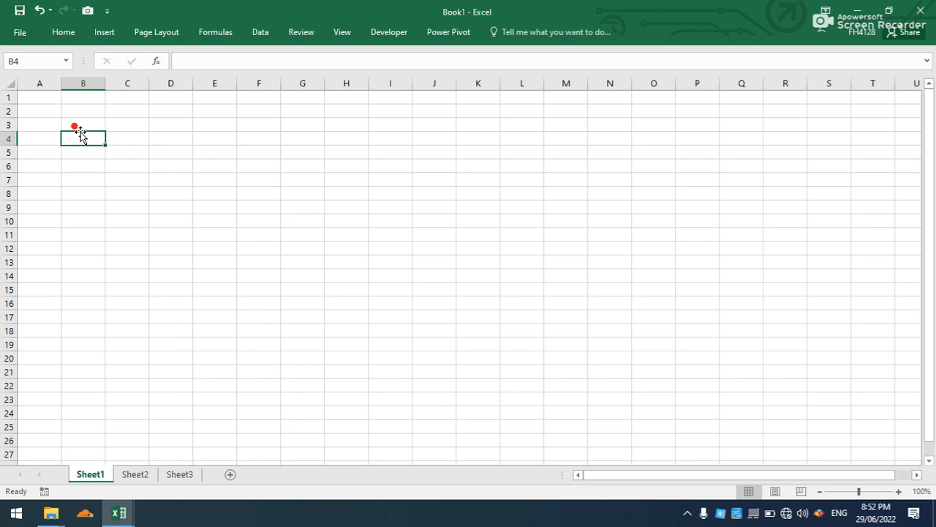
{"action": "left_click", "coordinate": [80, 126]}
{"action": "type", "text": "Date"}
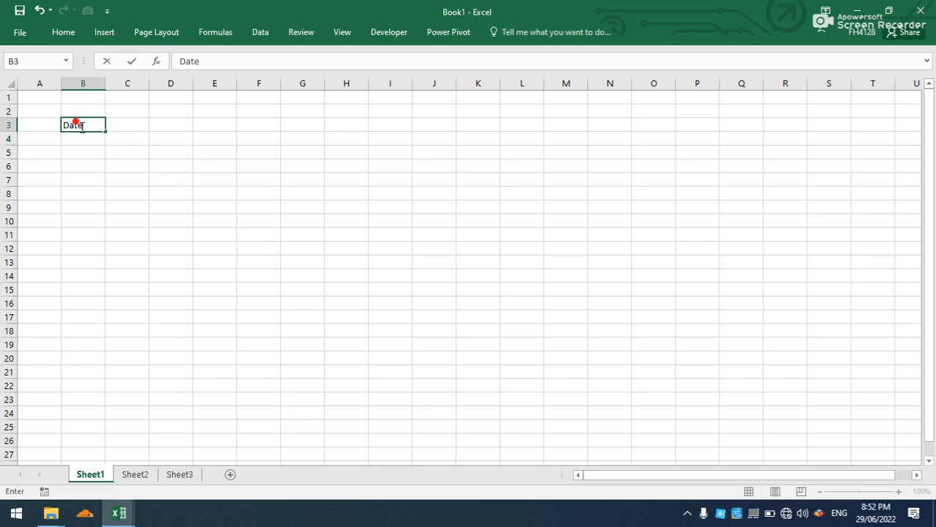
{"action": "key", "text": "Tab"}
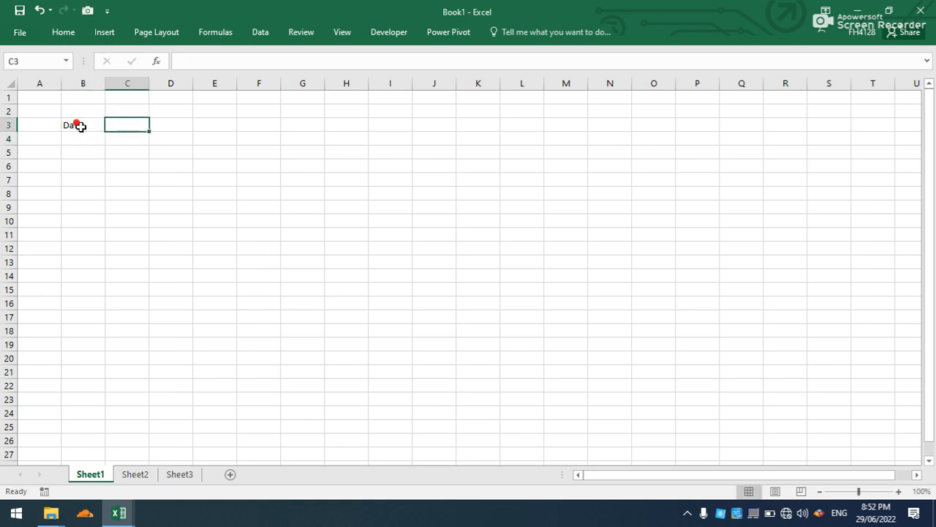
{"action": "type", "text": "Invoice"}
{"action": "key", "text": "Tab"}
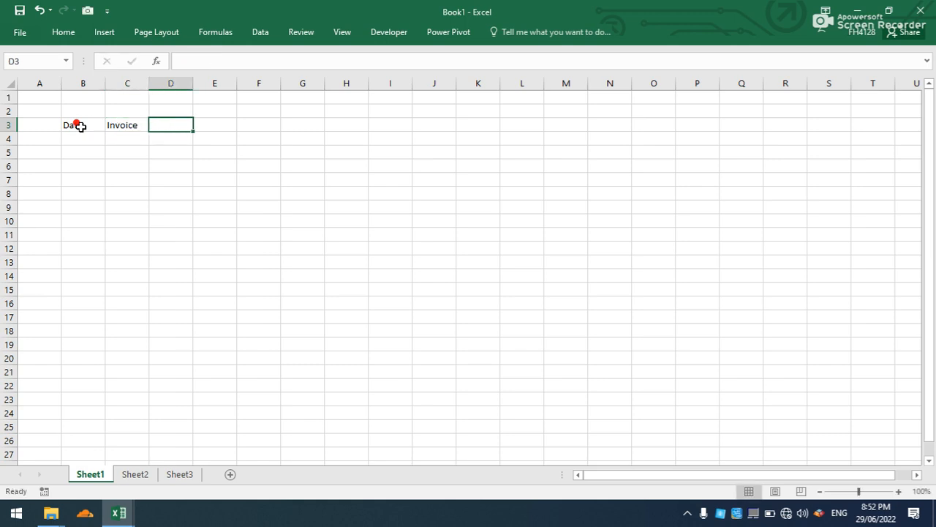
{"action": "type", "text": "Name"}
{"action": "key", "text": "Down"}
{"action": "key", "text": "Up"}
Continue the heading row with Main Account, Sub Account, Description and Amount in E3:H3.
{"action": "key", "text": "Tab"}
{"action": "type", "text": "Mai"}
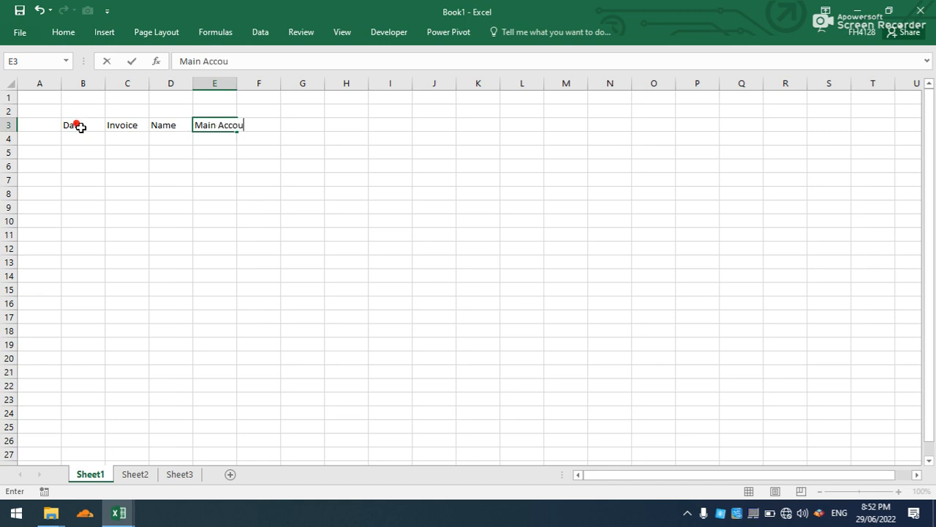
{"action": "key", "text": "Tab"}
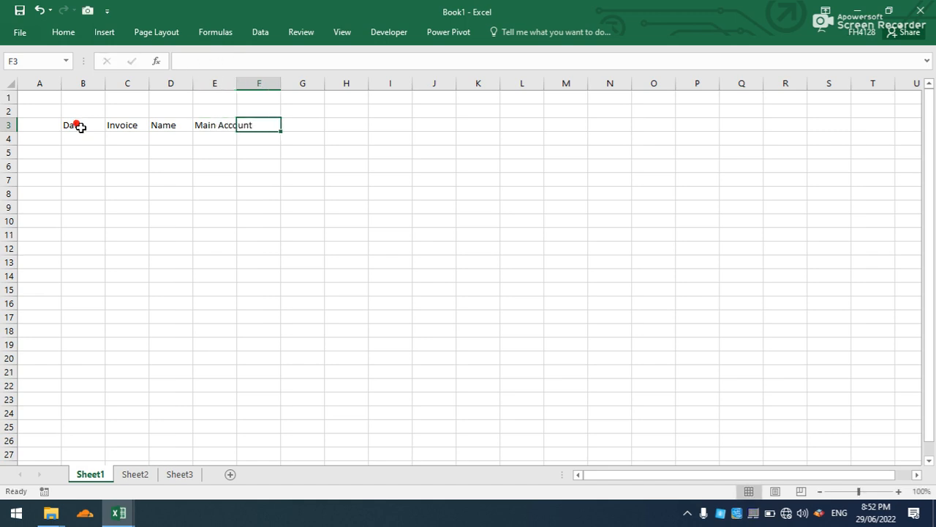
{"action": "type", "text": "Sub Account"}
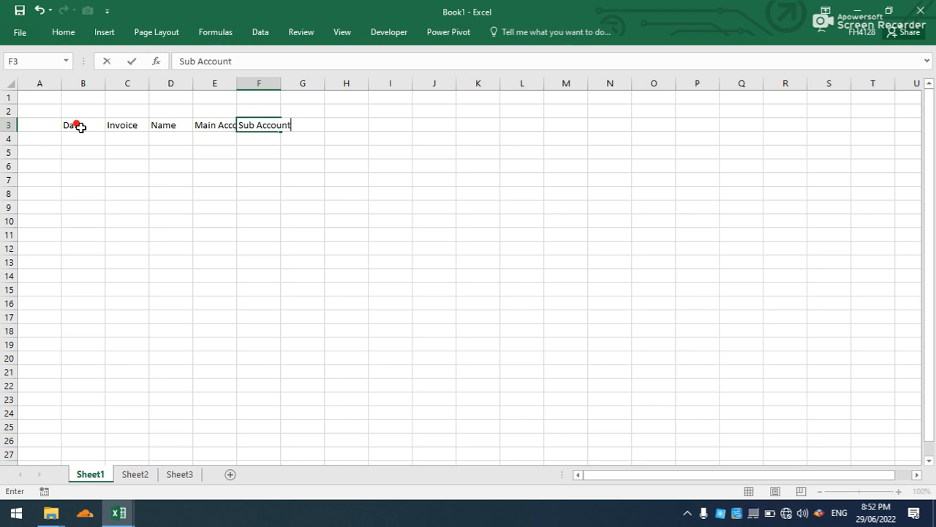
{"action": "key", "text": "Tab"}
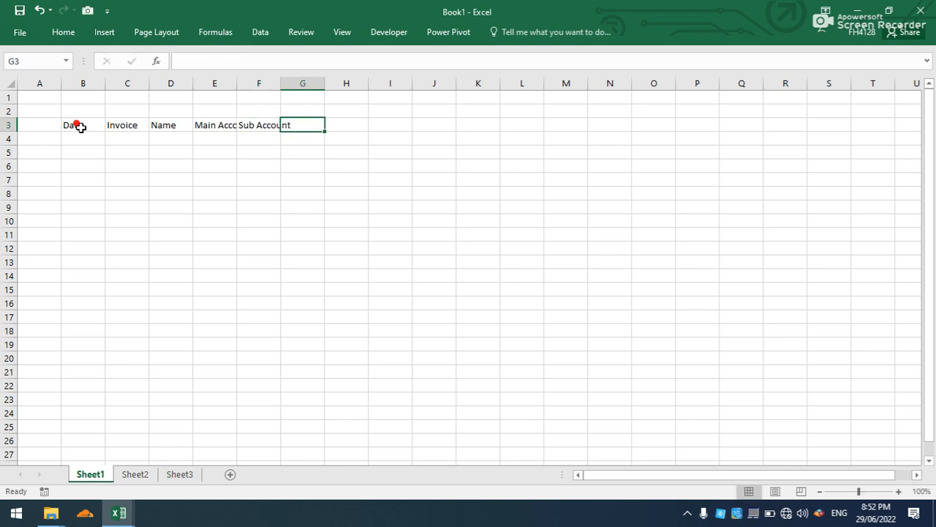
{"action": "type", "text": "Description"}
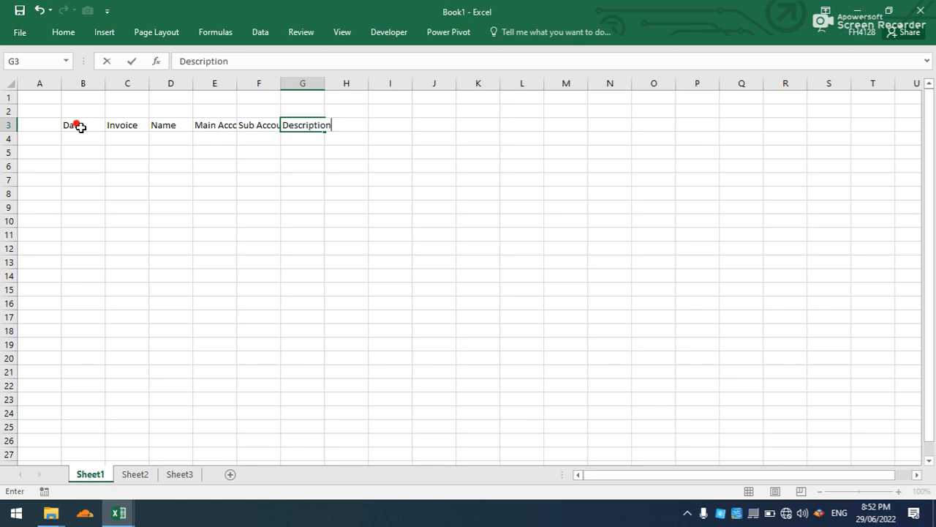
{"action": "key", "text": "Tab"}
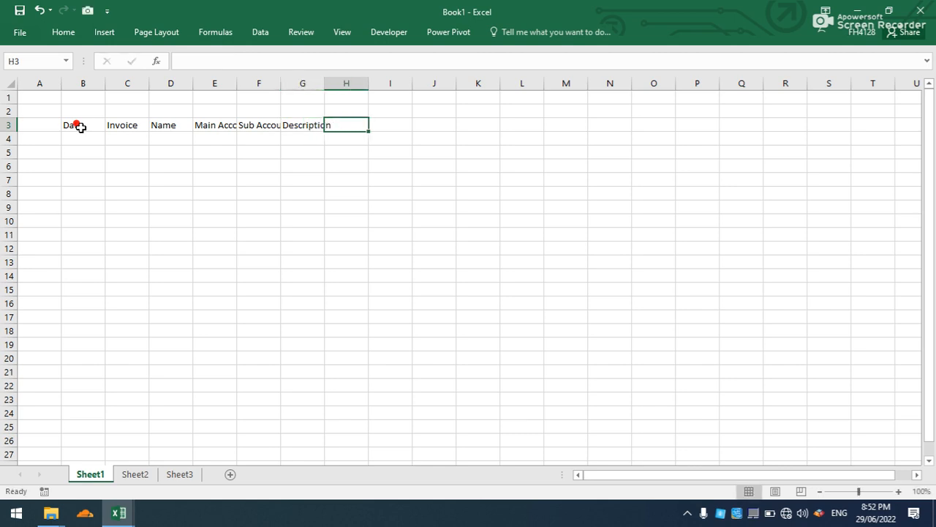
{"action": "type", "text": "Amount"}
{"action": "left_click", "coordinate": [176, 150]}
Convert B3:H7 on Sheet1 into a table that uses its first row as headers.
{"action": "left_click_drag", "start_coordinate": [81, 125], "coordinate": [334, 181]}
{"action": "key", "text": "ctrl+t"}
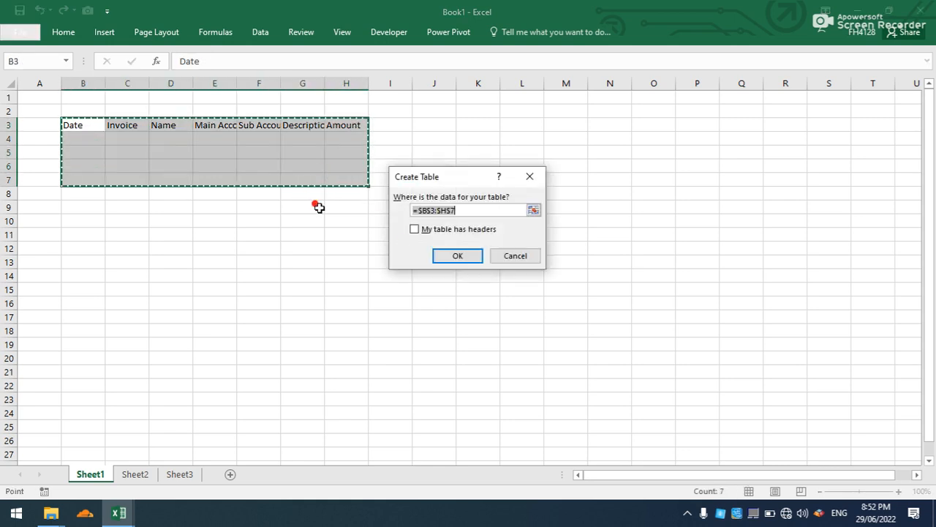
{"action": "left_click", "coordinate": [416, 228]}
{"action": "left_click", "coordinate": [452, 253]}
{"action": "left_click", "coordinate": [283, 167]}
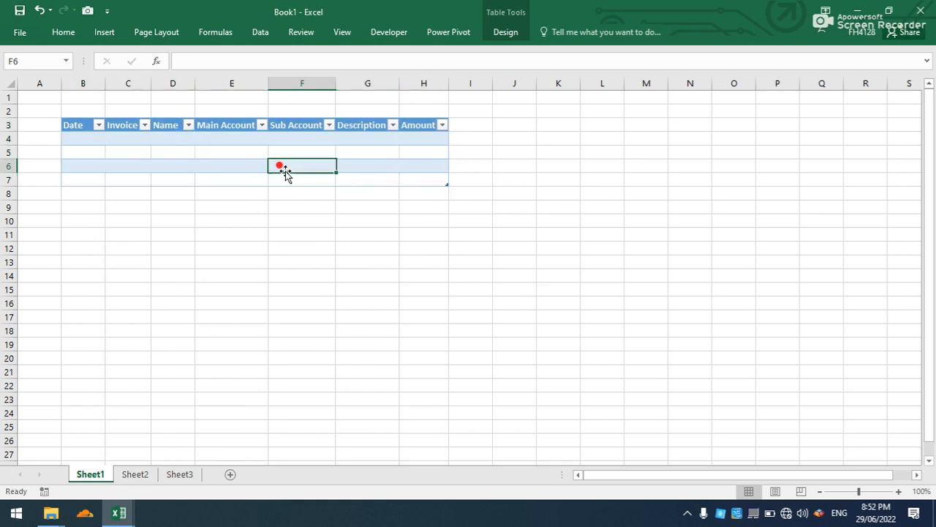
Name the new Sheet1 table tb_CashIn.
{"action": "left_click", "coordinate": [524, 32]}
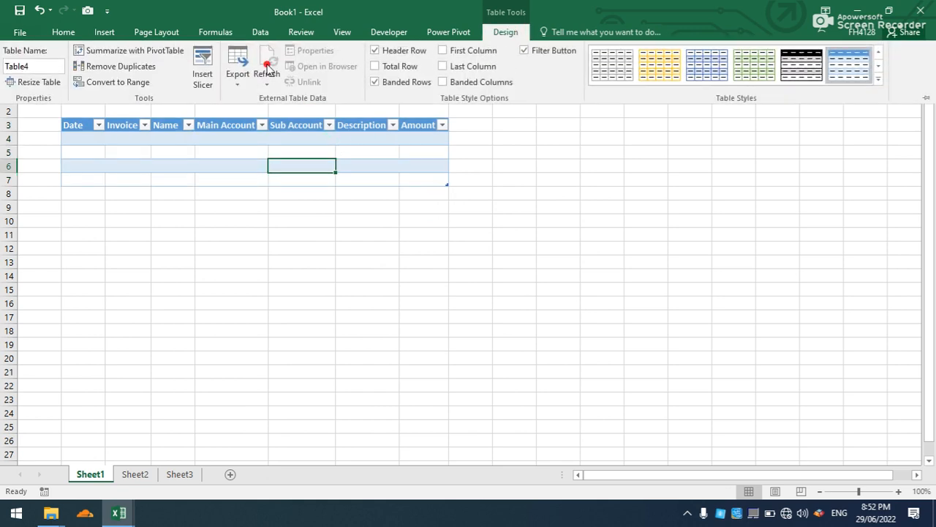
{"action": "left_click", "coordinate": [40, 63]}
{"action": "type", "text": "tb_CashIn"}
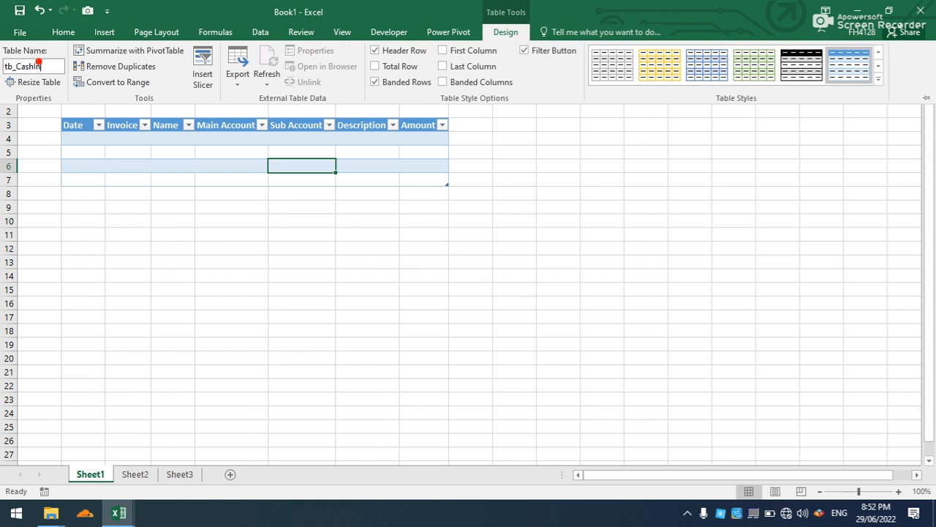
{"action": "key", "text": "ctrl+F1"}
{"action": "left_click", "coordinate": [178, 182]}
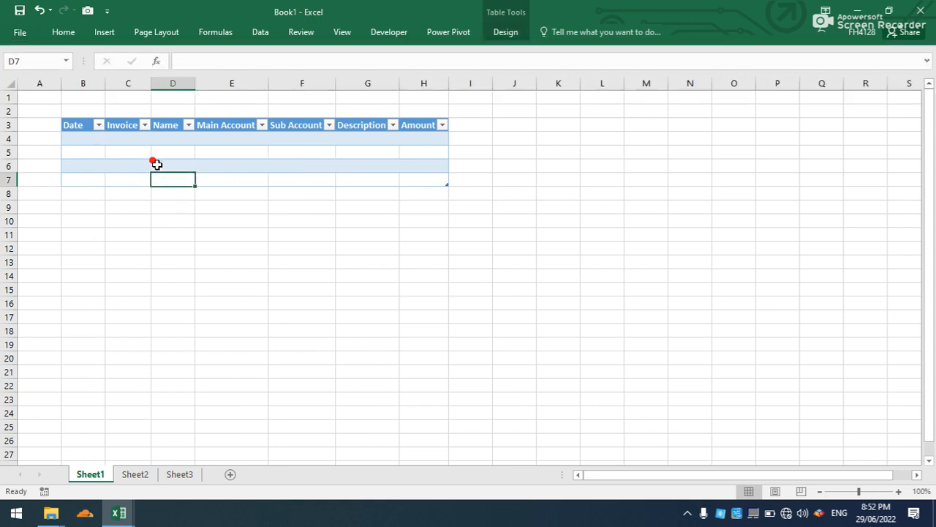
Apply list data validation with the source =CSList to the Name column of the Sheet1 table.
{"action": "left_click", "coordinate": [162, 119]}
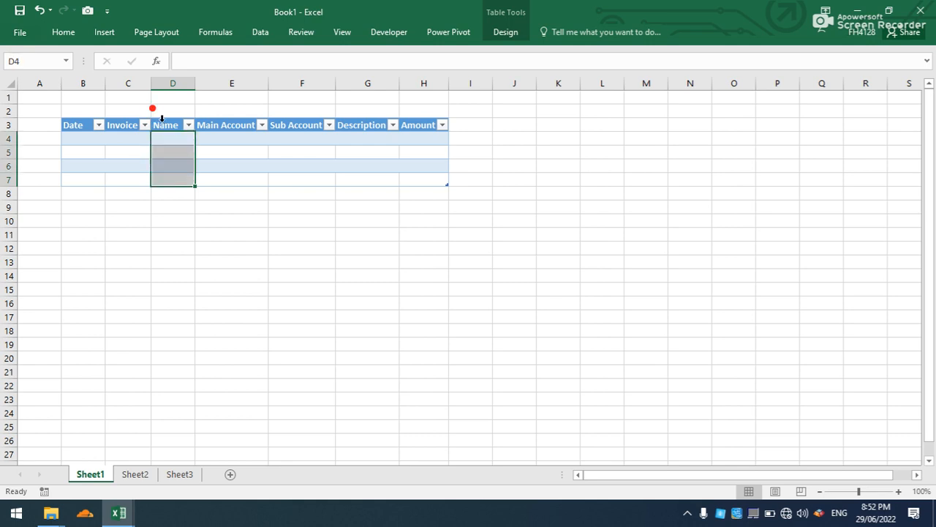
{"action": "left_click", "coordinate": [264, 37]}
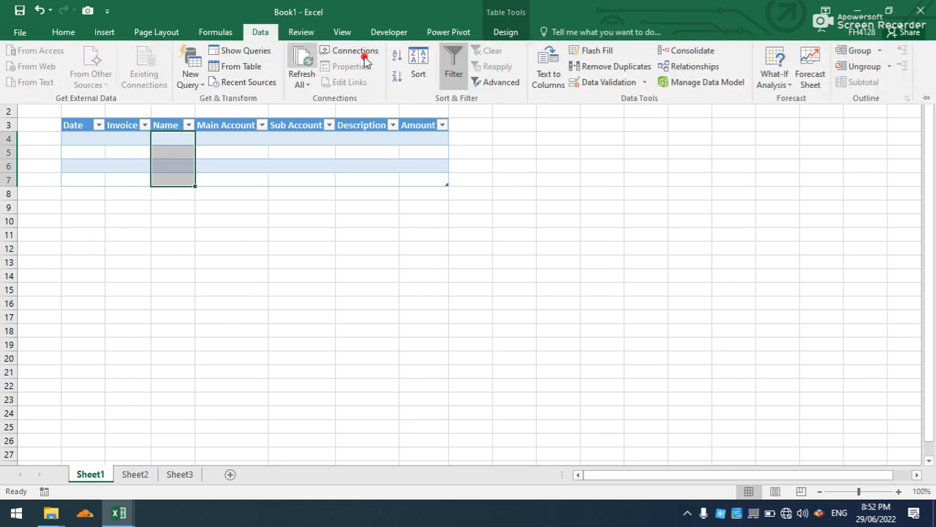
{"action": "left_click", "coordinate": [611, 82]}
{"action": "left_click", "coordinate": [449, 188]}
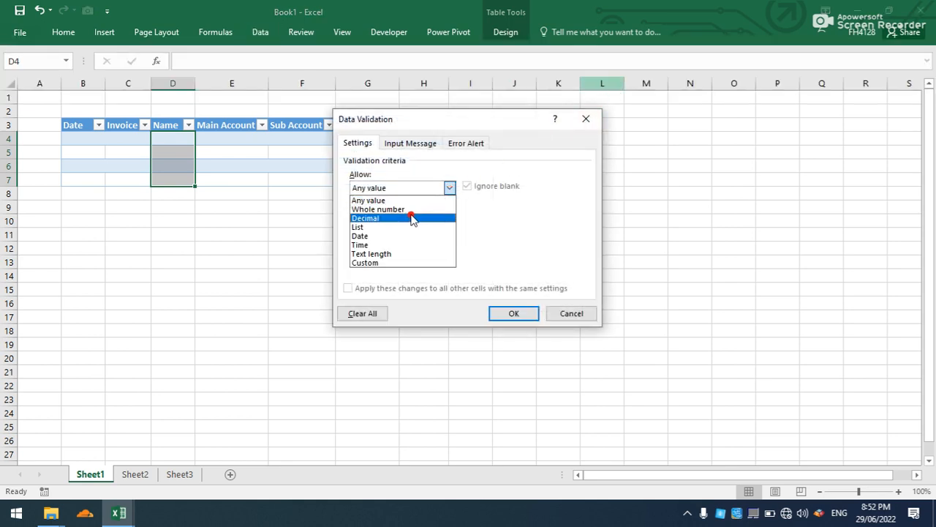
{"action": "left_click", "coordinate": [407, 228]}
{"action": "left_click", "coordinate": [396, 242]}
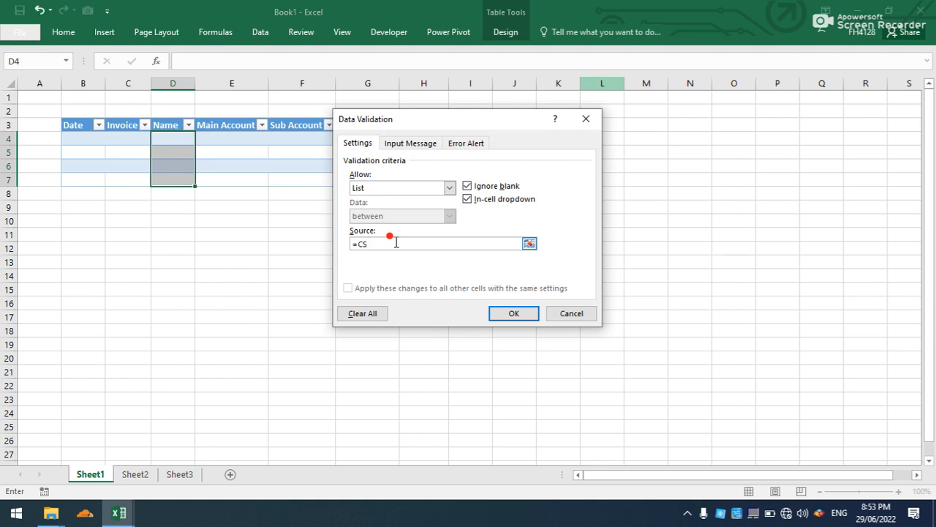
{"action": "left_click", "coordinate": [503, 315]}
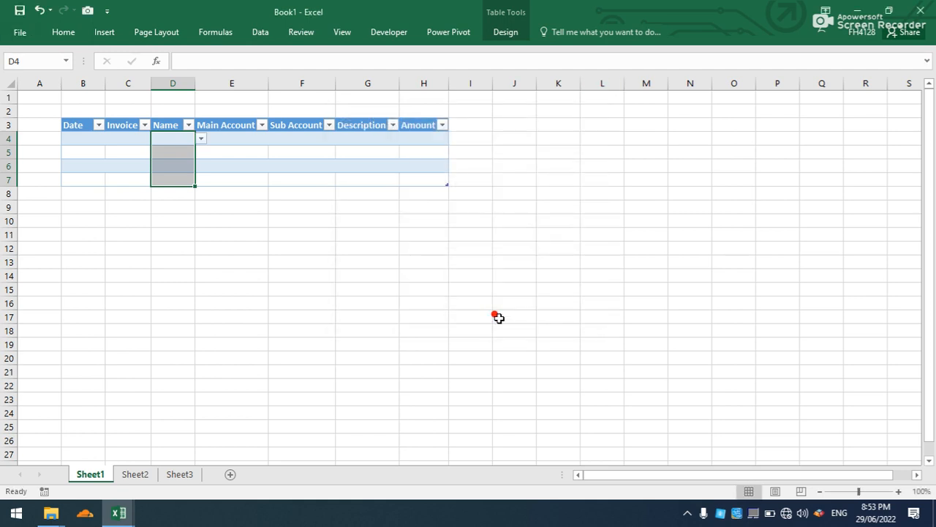
Apply list data validation with the source =MainAC to the Main Account column of the cash-in table.
{"action": "left_click", "coordinate": [249, 117]}
{"action": "left_click", "coordinate": [260, 33]}
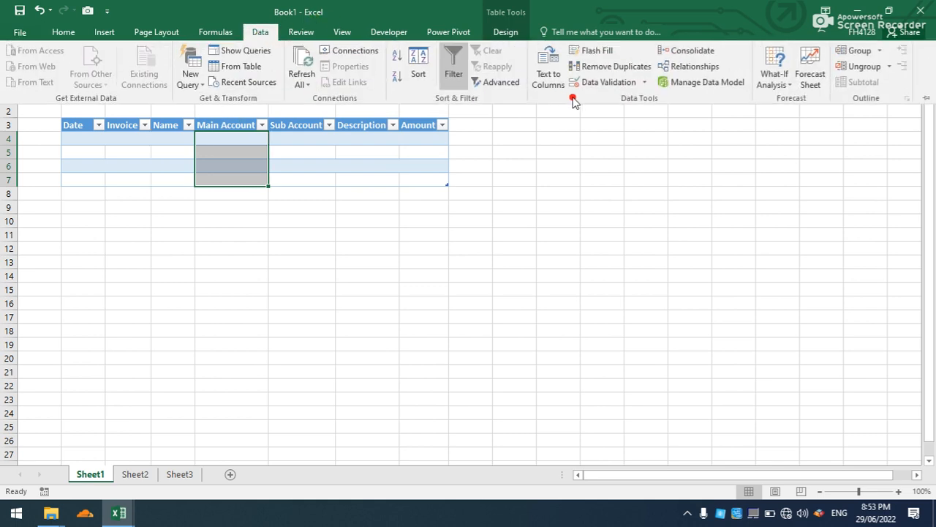
{"action": "left_click", "coordinate": [605, 85]}
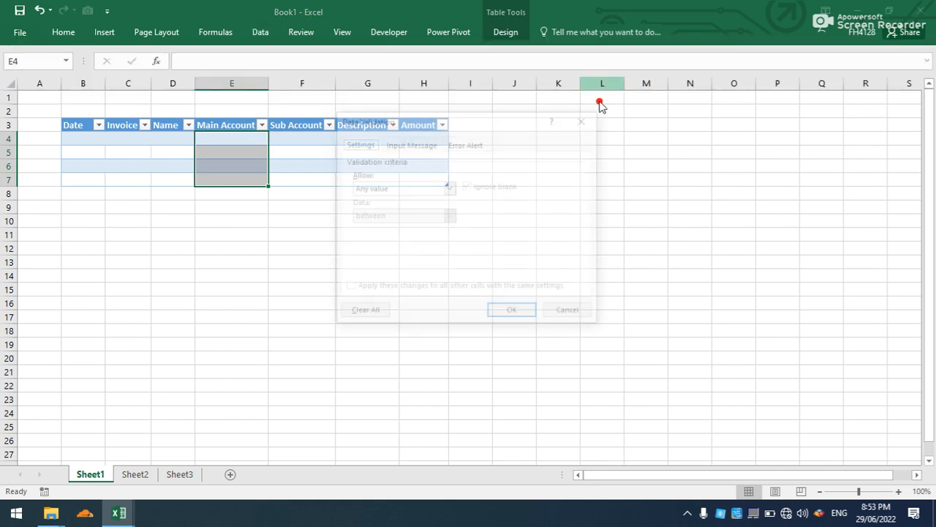
{"action": "left_click", "coordinate": [449, 187]}
{"action": "left_click", "coordinate": [410, 227]}
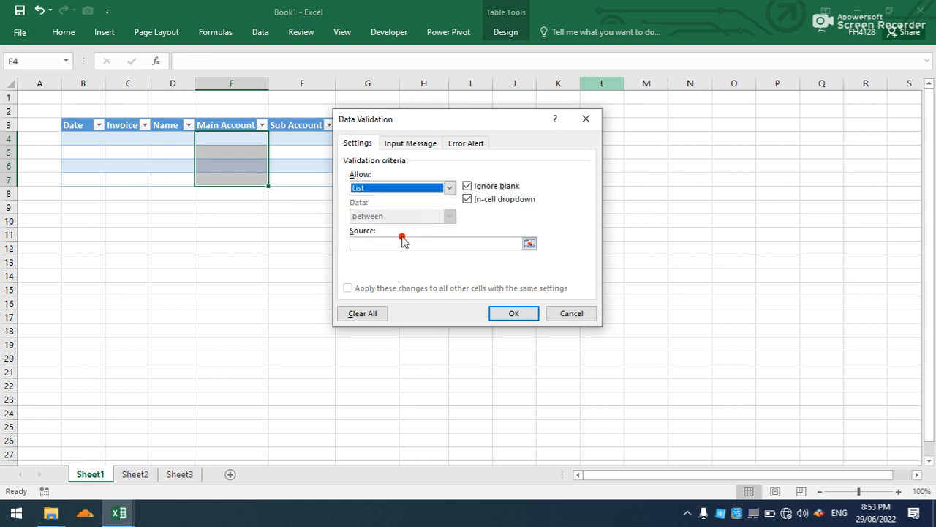
{"action": "left_click", "coordinate": [403, 243]}
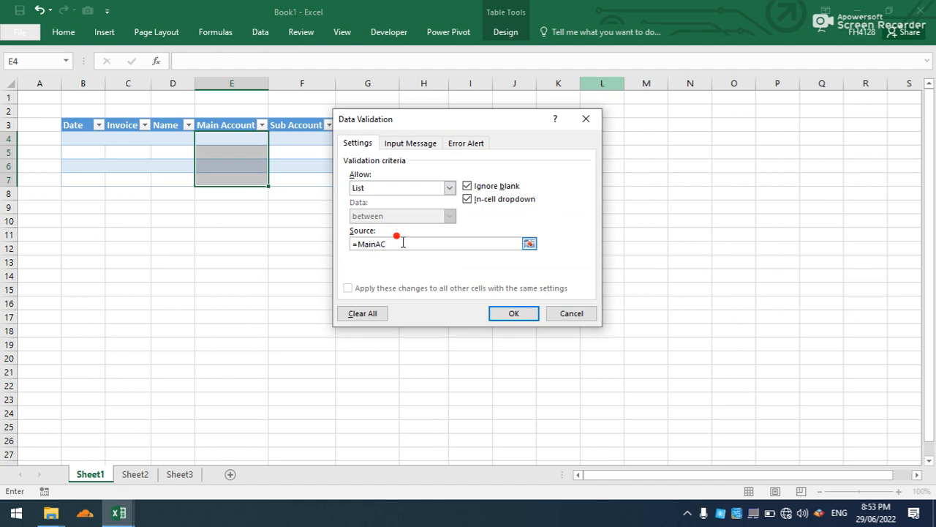
{"action": "left_click", "coordinate": [509, 316]}
{"action": "left_click", "coordinate": [276, 138]}
{"action": "left_click", "coordinate": [276, 138]}
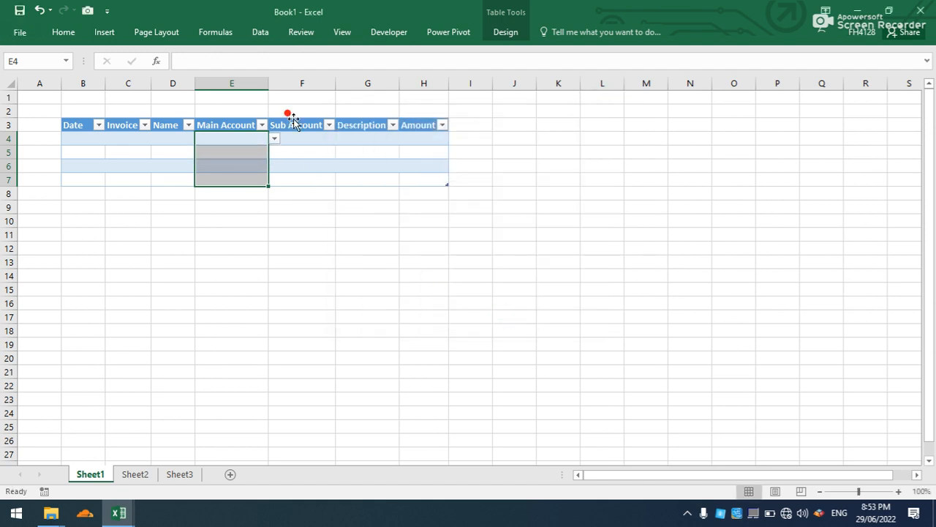
Apply list data validation with the source =COA to the Sub Account column of the cash-in table.
{"action": "left_click", "coordinate": [299, 116]}
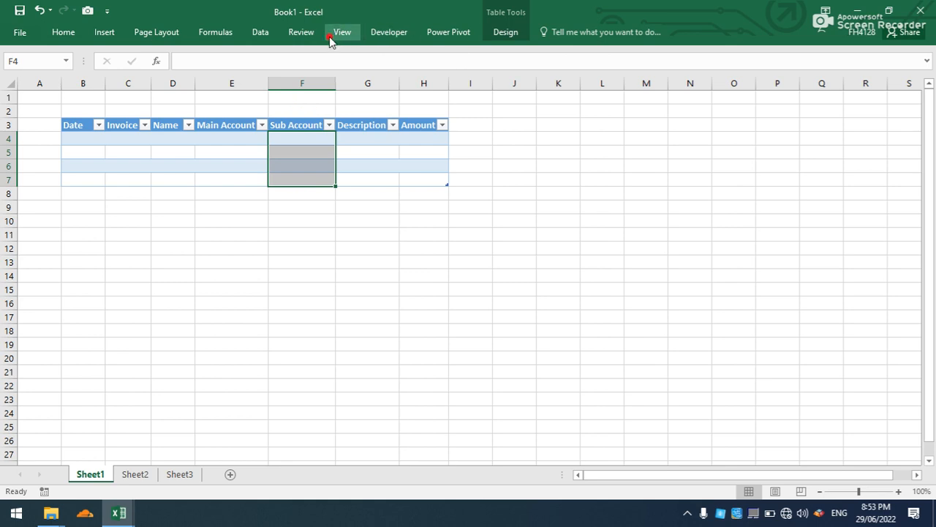
{"action": "left_click", "coordinate": [260, 32]}
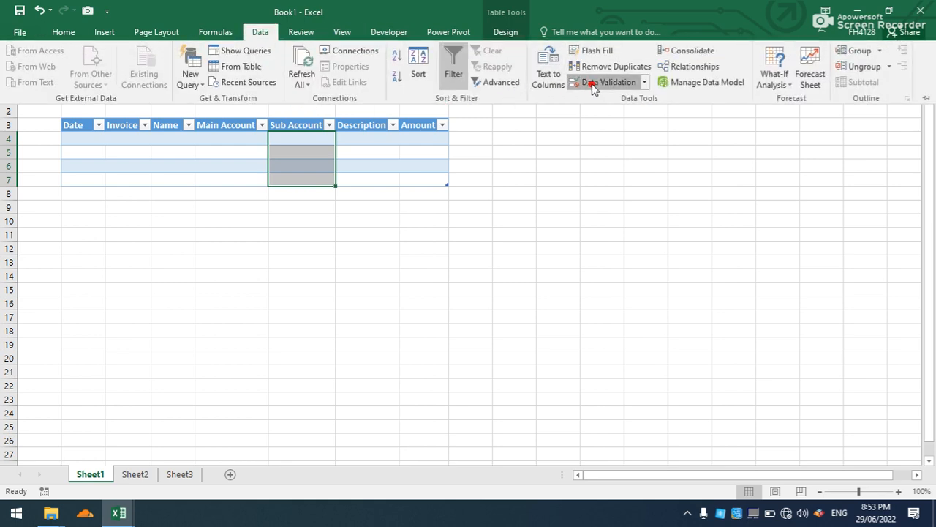
{"action": "left_click", "coordinate": [591, 82]}
{"action": "left_click", "coordinate": [449, 189]}
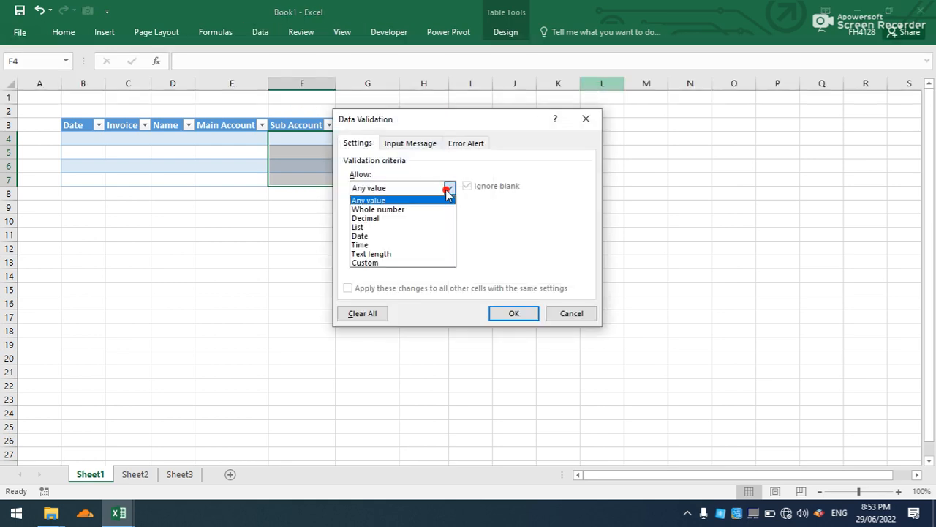
{"action": "left_click", "coordinate": [395, 229]}
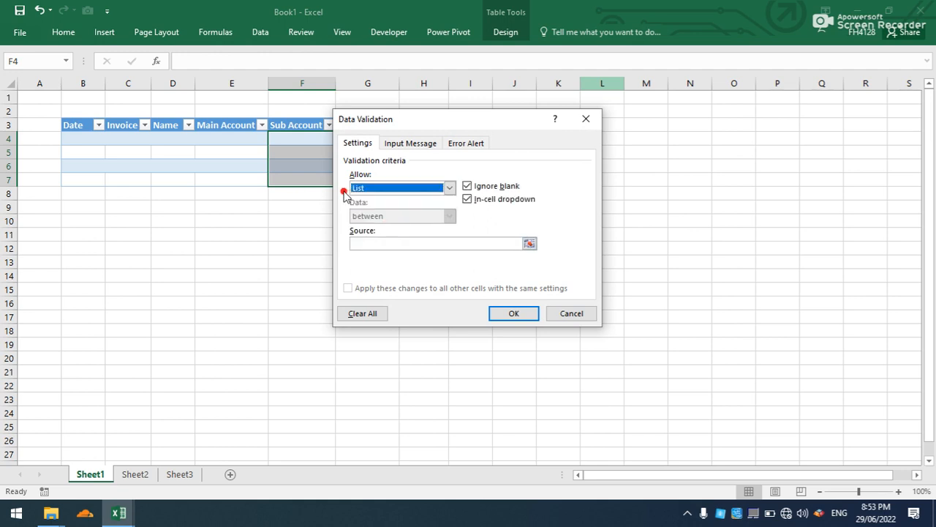
{"action": "left_click", "coordinate": [395, 244]}
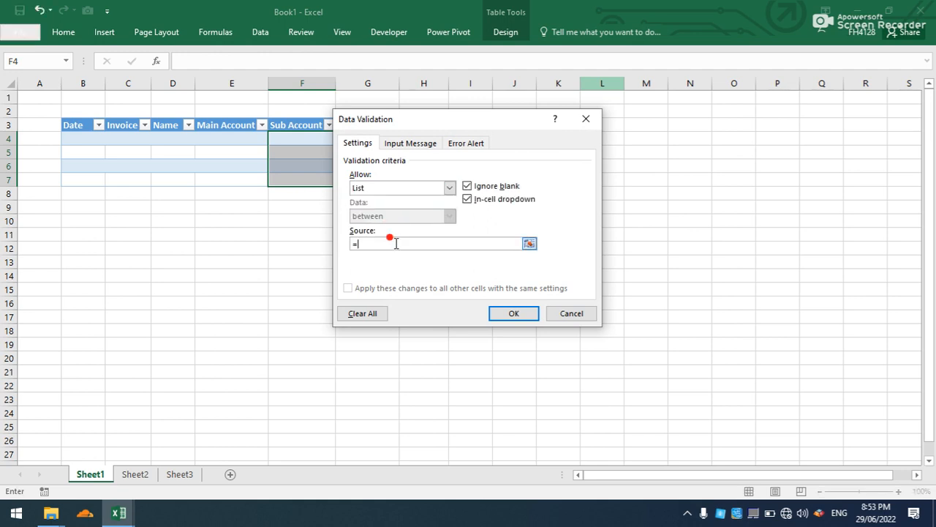
{"action": "left_click", "coordinate": [513, 313]}
{"action": "left_click", "coordinate": [367, 262]}
Widen the Amount column and paste a copy of the table in B3:H7 at J3 on the same sheet.
{"action": "left_click_drag", "start_coordinate": [448, 82], "coordinate": [468, 84]}
{"action": "left_click", "coordinate": [299, 261]}
{"action": "left_click_drag", "start_coordinate": [73, 123], "coordinate": [420, 178]}
{"action": "key", "text": "ctrl+c"}
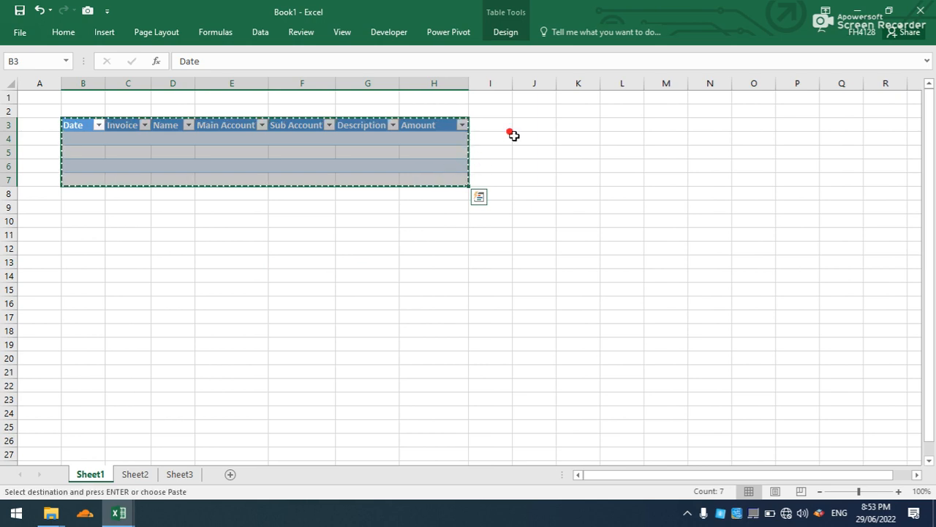
{"action": "left_click", "coordinate": [541, 125]}
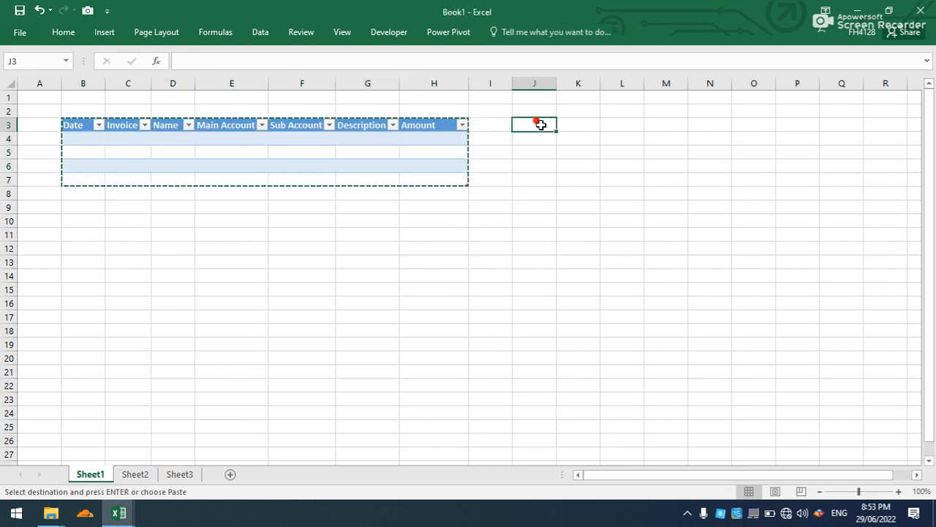
{"action": "key", "text": "ctrl+v"}
Name the copied table starting at J3 tb_CashOut.
{"action": "left_click", "coordinate": [552, 163]}
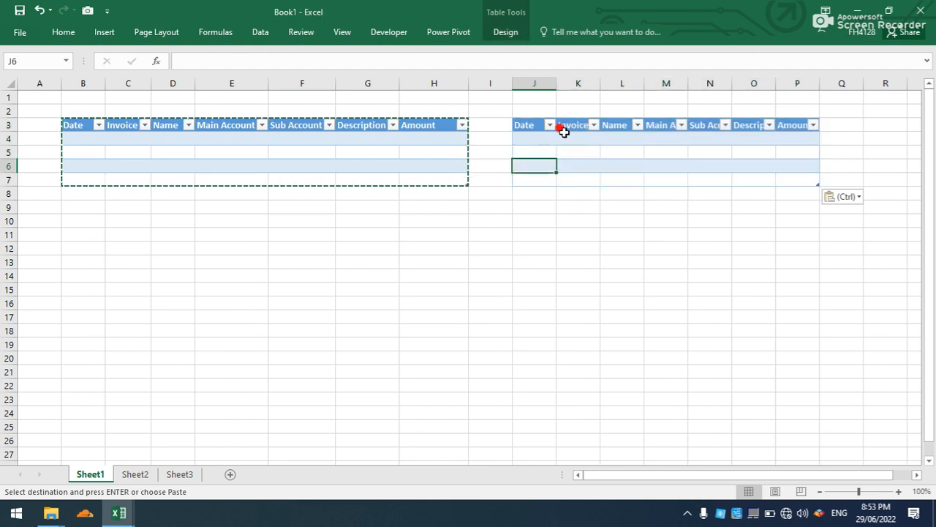
{"action": "left_click", "coordinate": [586, 137]}
{"action": "left_click", "coordinate": [621, 139]}
{"action": "left_click", "coordinate": [648, 140]}
{"action": "left_click", "coordinate": [650, 141]}
{"action": "left_click", "coordinate": [567, 140]}
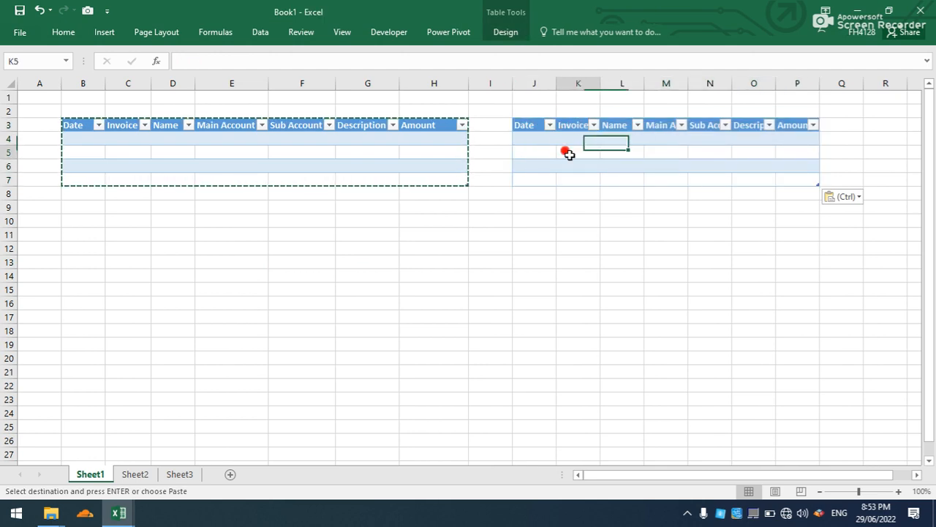
{"action": "left_click", "coordinate": [501, 32]}
{"action": "left_click", "coordinate": [45, 66]}
{"action": "left_click", "coordinate": [44, 66]}
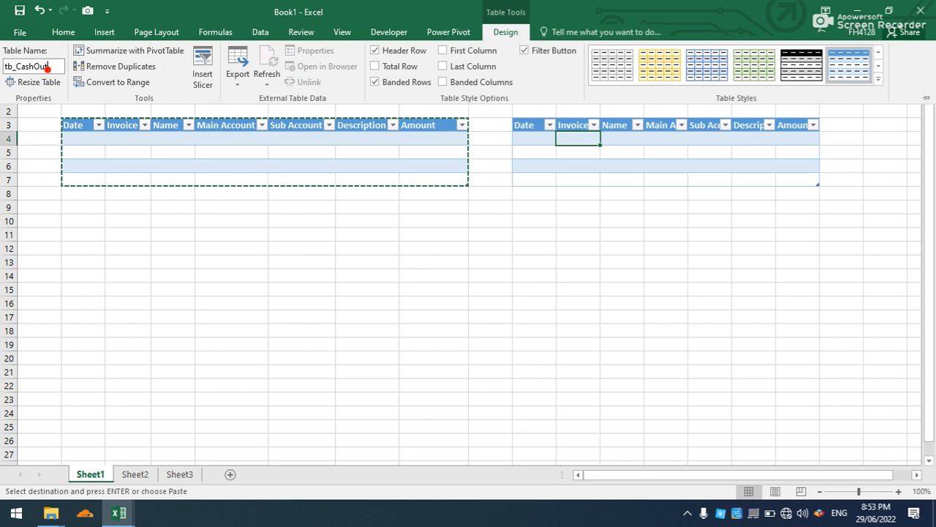
{"action": "left_click", "coordinate": [268, 227]}
{"action": "left_click", "coordinate": [389, 207]}
{"action": "key", "text": "Escape"}
Extend both the cash-in and cash-out tables down to row 12.
{"action": "left_click", "coordinate": [412, 170]}
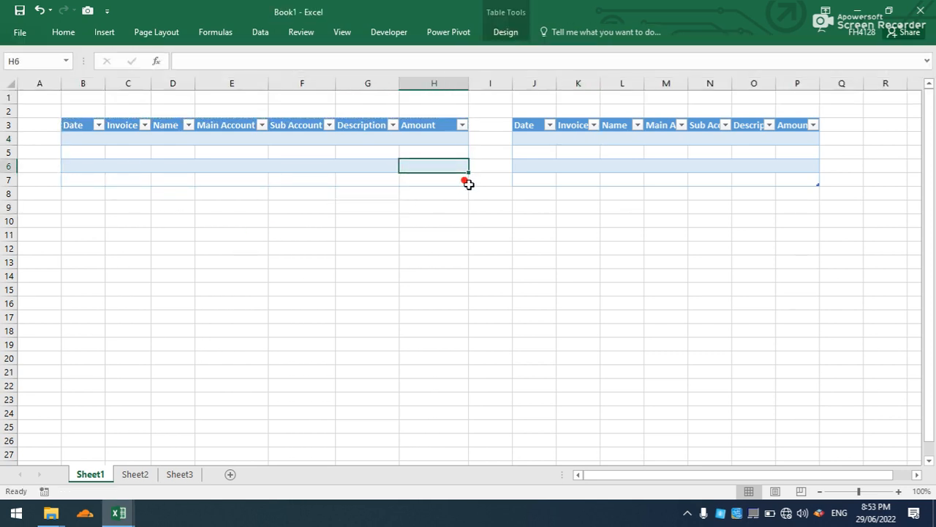
{"action": "left_click_drag", "start_coordinate": [466, 184], "coordinate": [471, 254]}
{"action": "left_click", "coordinate": [647, 163]}
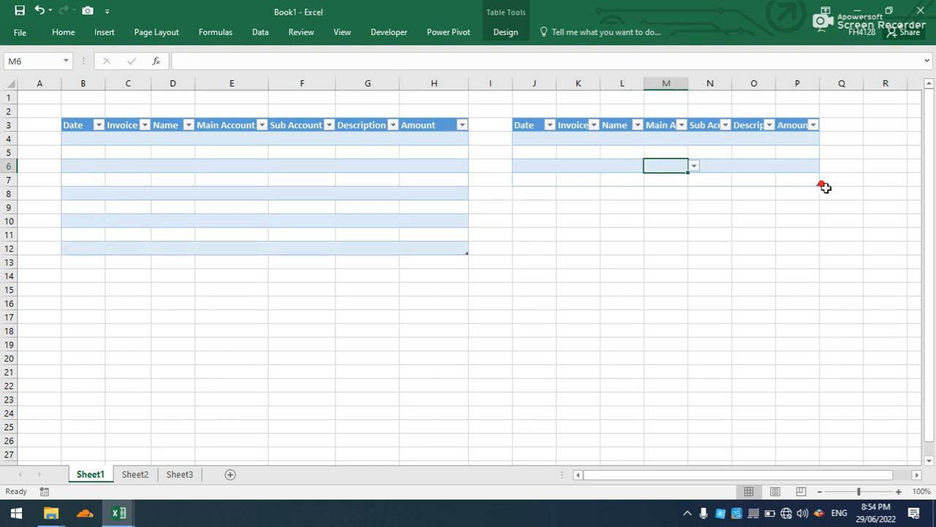
{"action": "left_click_drag", "start_coordinate": [818, 182], "coordinate": [830, 255]}
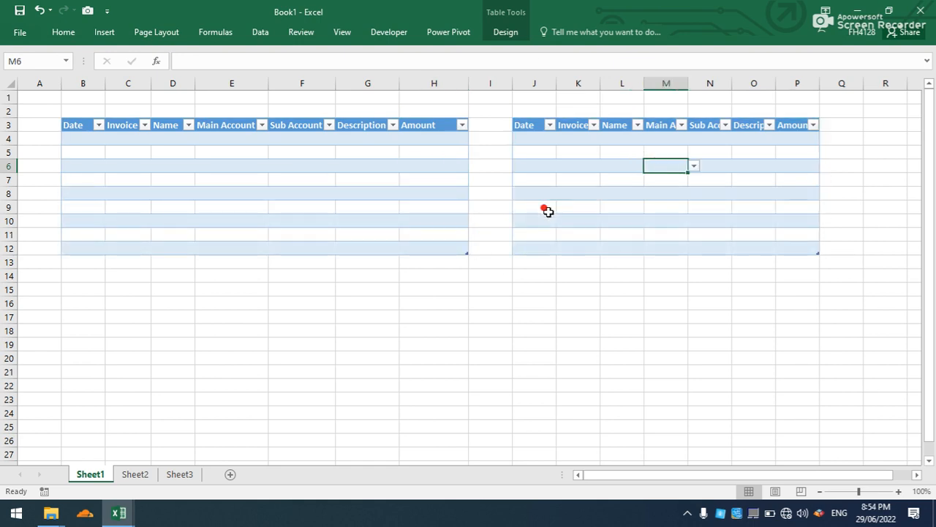
Narrow the empty column I between the two tables and widen the cash-in table's Name column.
{"action": "left_click", "coordinate": [491, 275]}
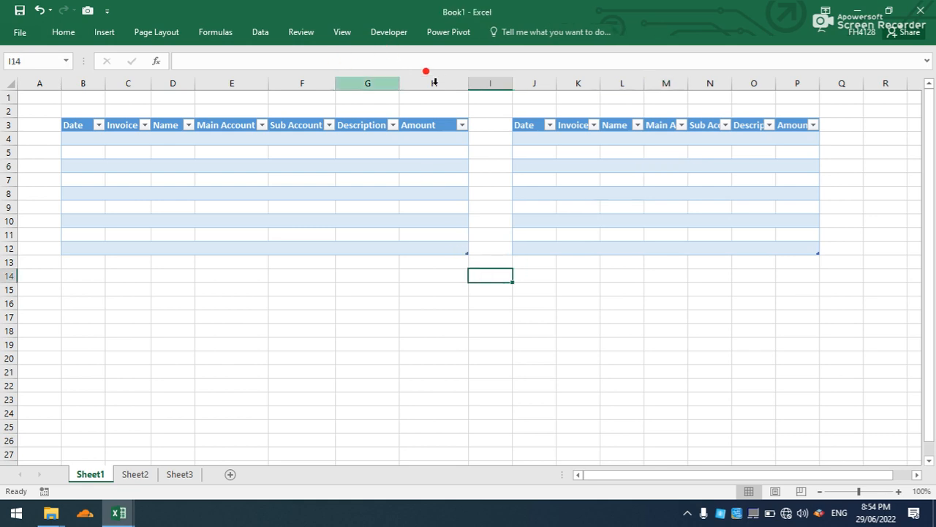
{"action": "left_click_drag", "start_coordinate": [513, 86], "coordinate": [501, 84]}
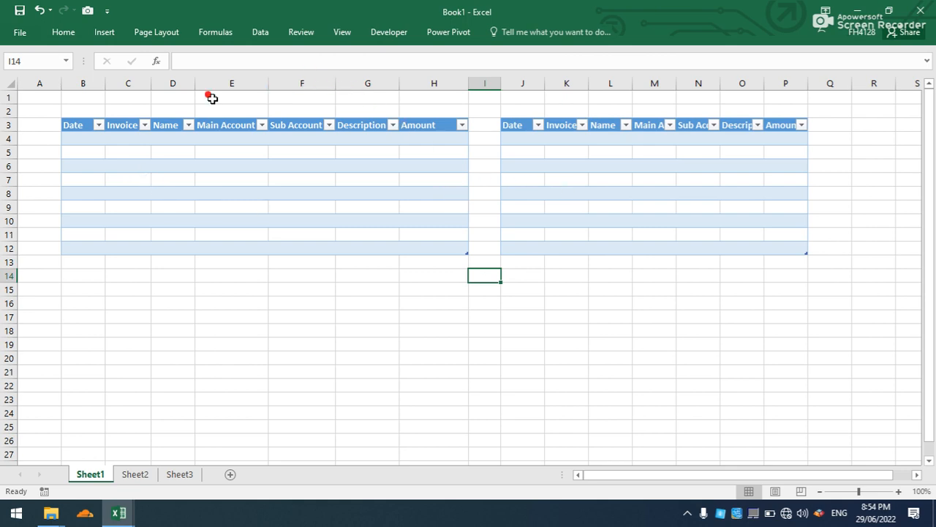
{"action": "left_click_drag", "start_coordinate": [192, 86], "coordinate": [213, 91]}
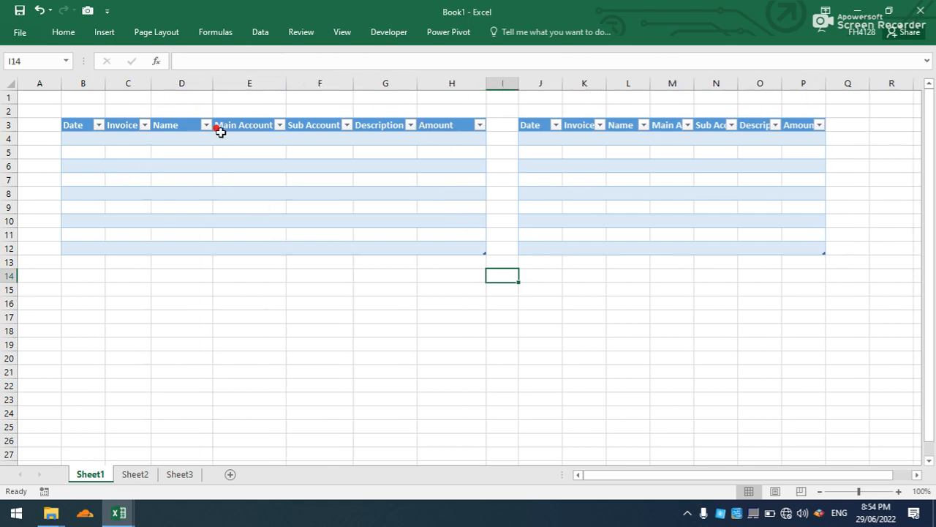
Close the Main Database workbook and open Sale Daybook from the Accounting folder to examine its entries and invoice area.
{"action": "left_click", "coordinate": [867, 9]}
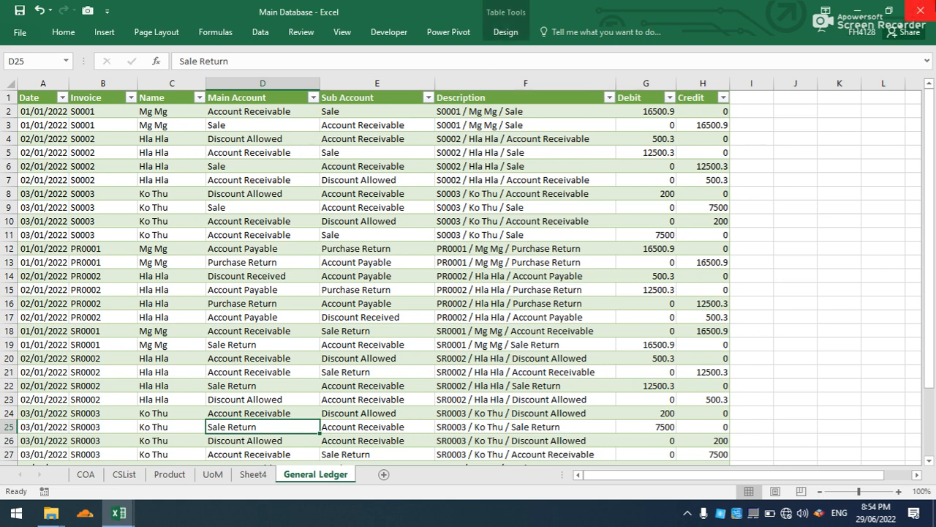
{"action": "left_click", "coordinate": [923, 7]}
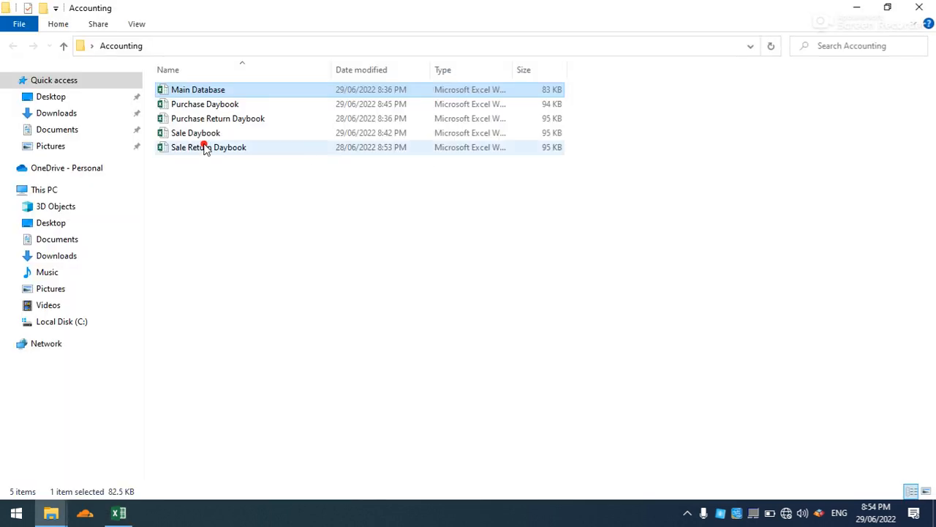
{"action": "double_click", "coordinate": [210, 134]}
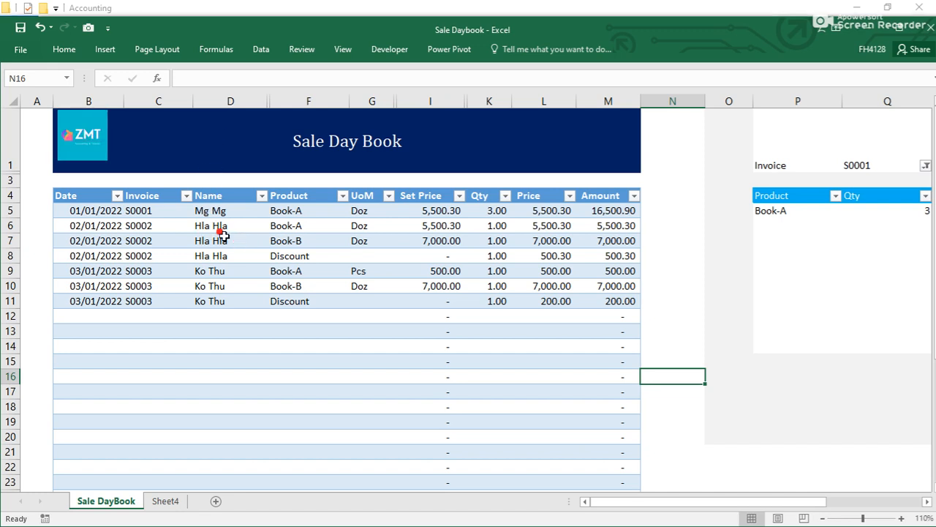
{"action": "left_click_drag", "start_coordinate": [705, 500], "coordinate": [785, 502]}
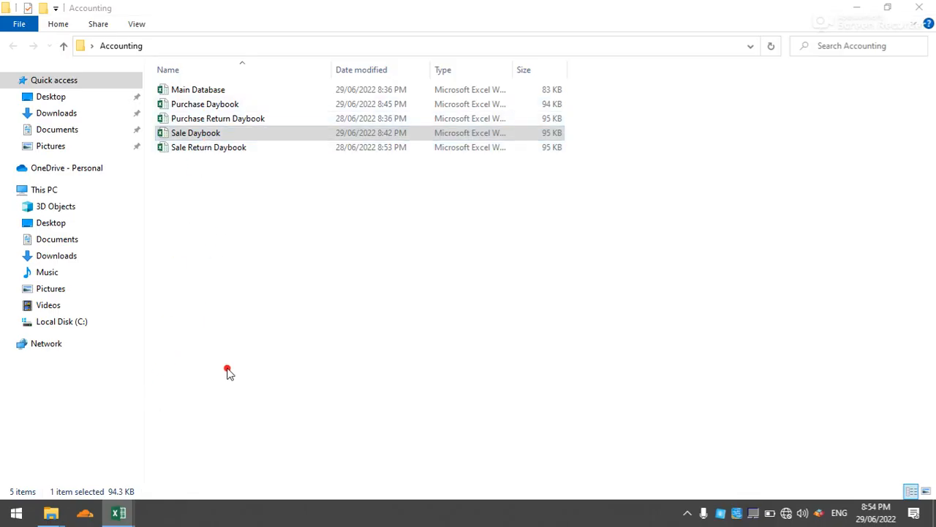
Switch back to Book1 and enter the date 01/01/2022 and invoice CSH0001 in the cash-in table's first row.
{"action": "mouse_move", "coordinate": [120, 510]}
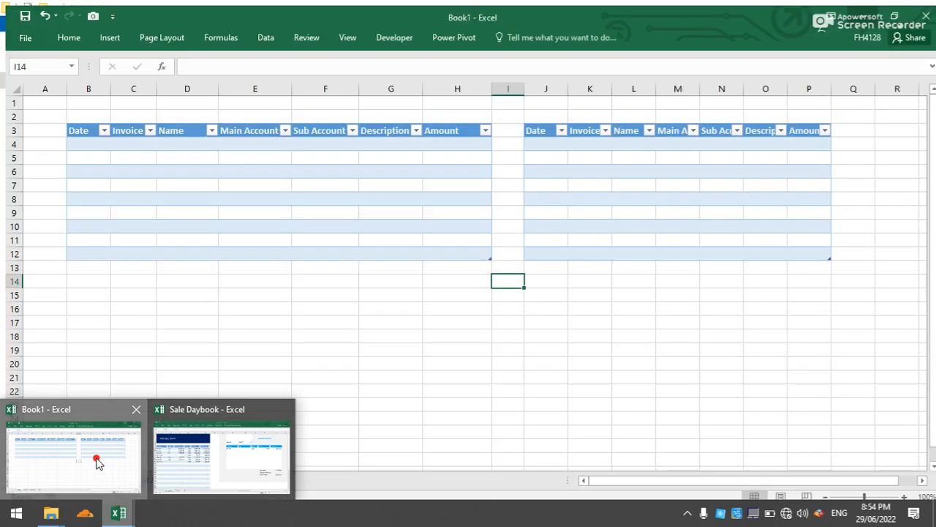
{"action": "left_click", "coordinate": [115, 457]}
{"action": "left_click", "coordinate": [83, 137]}
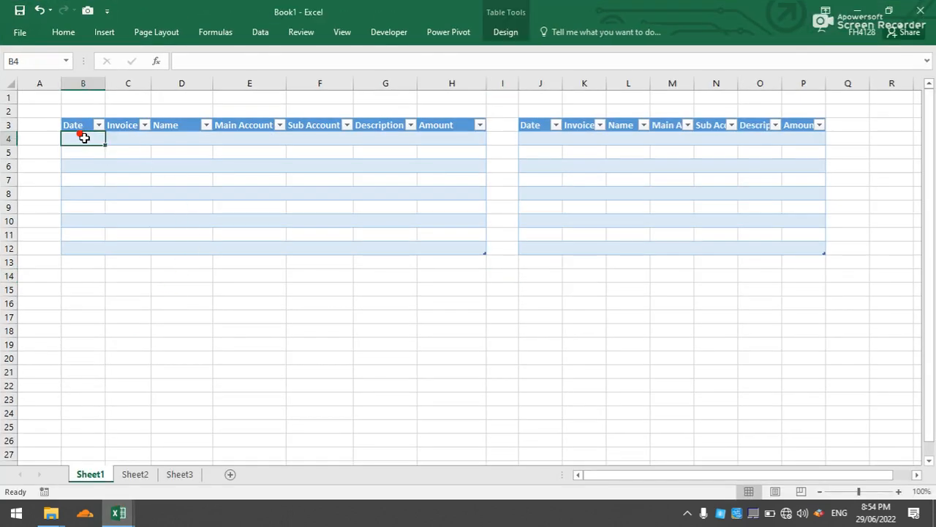
{"action": "type", "text": "1-1-22"}
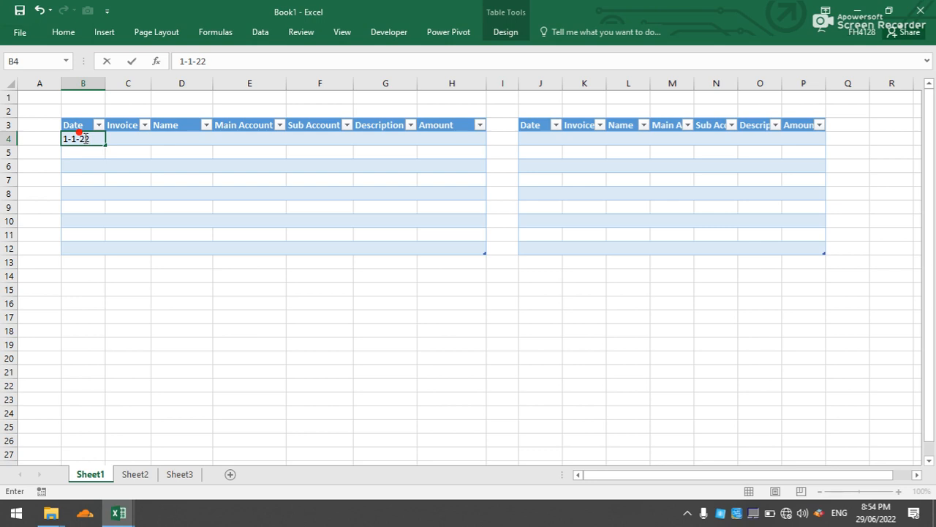
{"action": "left_click", "coordinate": [128, 139]}
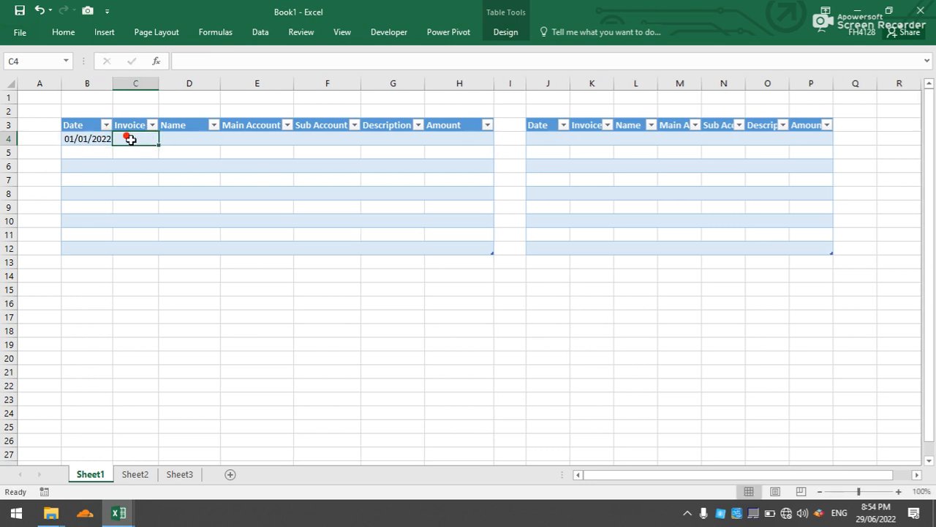
{"action": "type", "text": "CSH"}
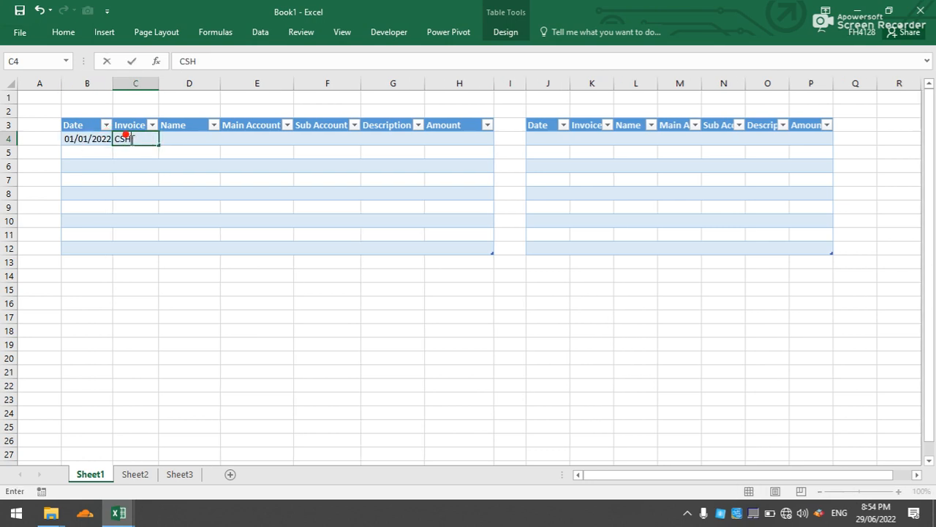
{"action": "type", "text": "0001"}
Choose the first customer name from the dropdown list in D4 for the CSH0001 entry.
{"action": "left_click", "coordinate": [181, 141]}
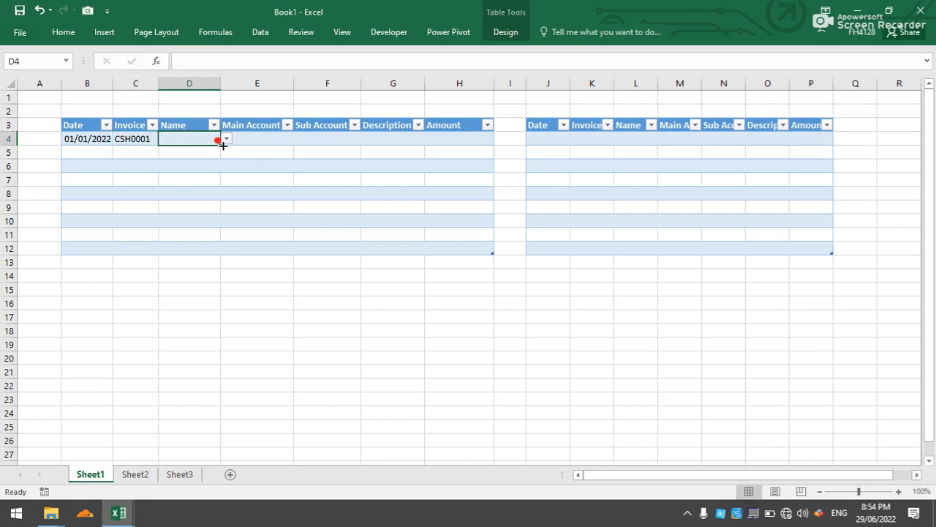
{"action": "left_click", "coordinate": [226, 139]}
{"action": "left_click", "coordinate": [221, 150]}
Set the first entry's Main Account to Cash and its Sub Account to Account Receivable.
{"action": "left_click", "coordinate": [284, 139]}
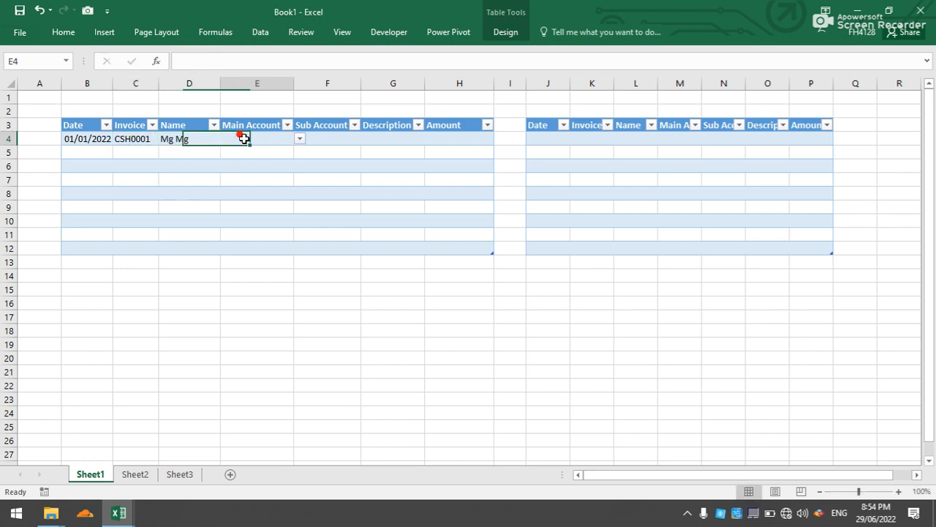
{"action": "left_click", "coordinate": [300, 139]}
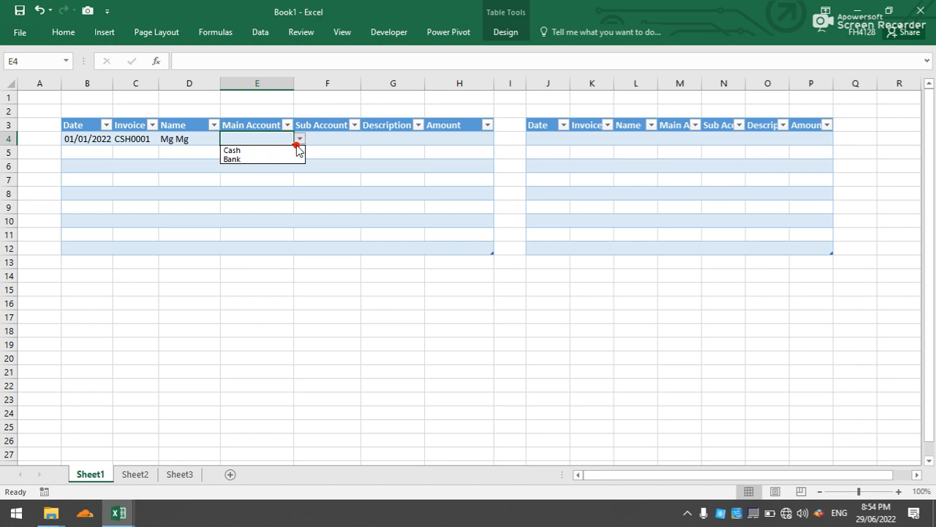
{"action": "left_click", "coordinate": [291, 150]}
{"action": "left_click", "coordinate": [313, 137]}
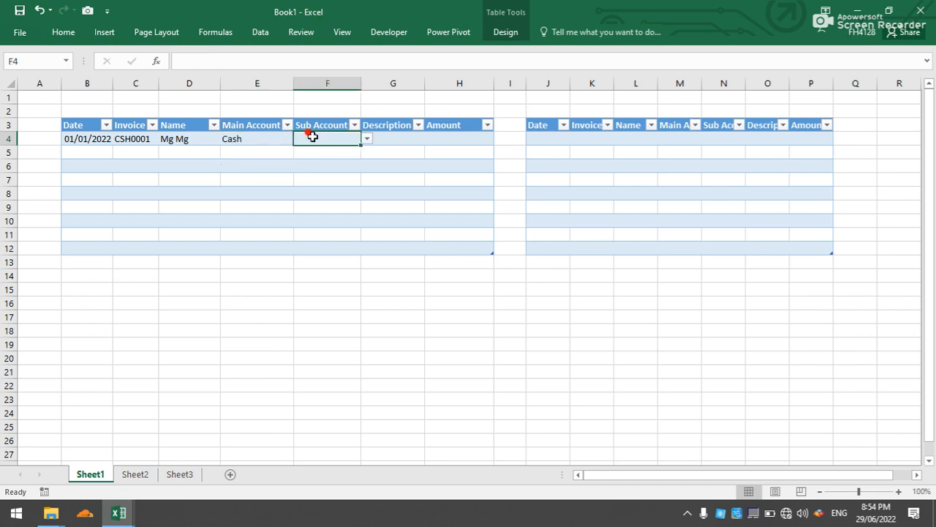
{"action": "type", "text": "Account Receivable"}
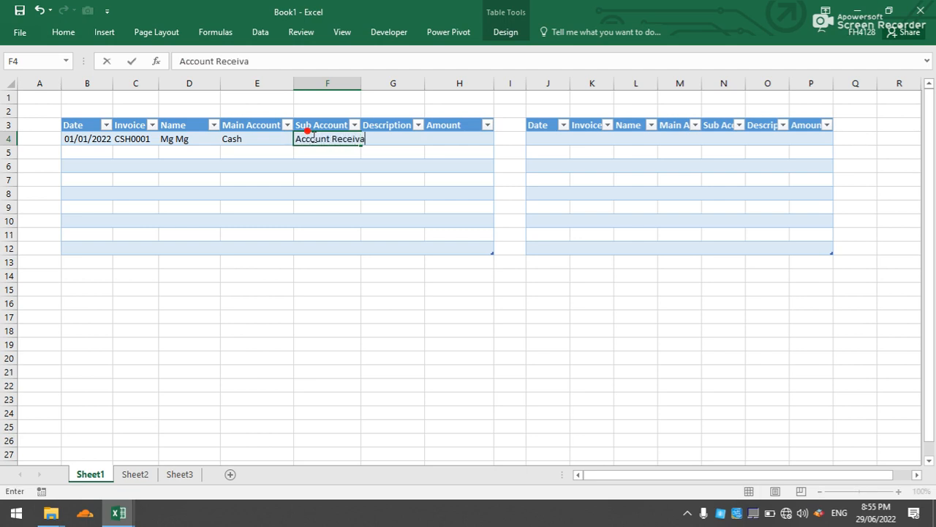
Widen the Description and Sub Account columns of the cash-in table to fit longer entries.
{"action": "left_click", "coordinate": [403, 97]}
{"action": "left_click_drag", "start_coordinate": [414, 84], "coordinate": [493, 84]}
{"action": "left_click", "coordinate": [422, 138]}
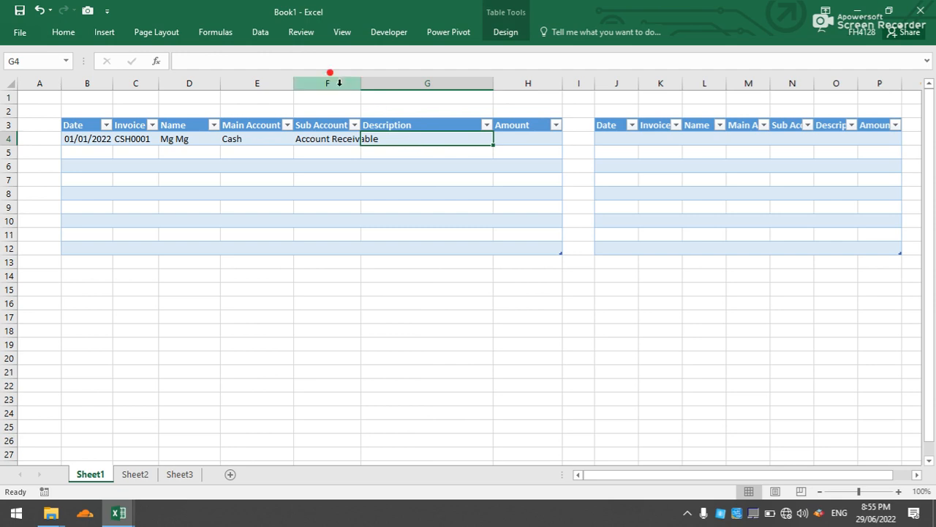
{"action": "left_click_drag", "start_coordinate": [361, 83], "coordinate": [402, 84]}
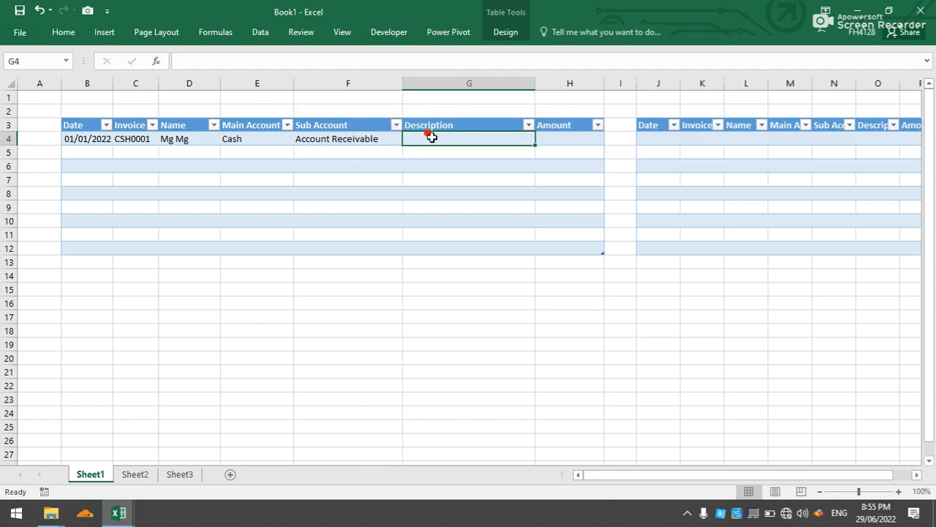
Enter the description "Cash Receive for Sale /S00001" and the amount 16000.9 for the CSH0001 entry.
{"action": "type", "text": "Cash Receive for Sale /S00001"}
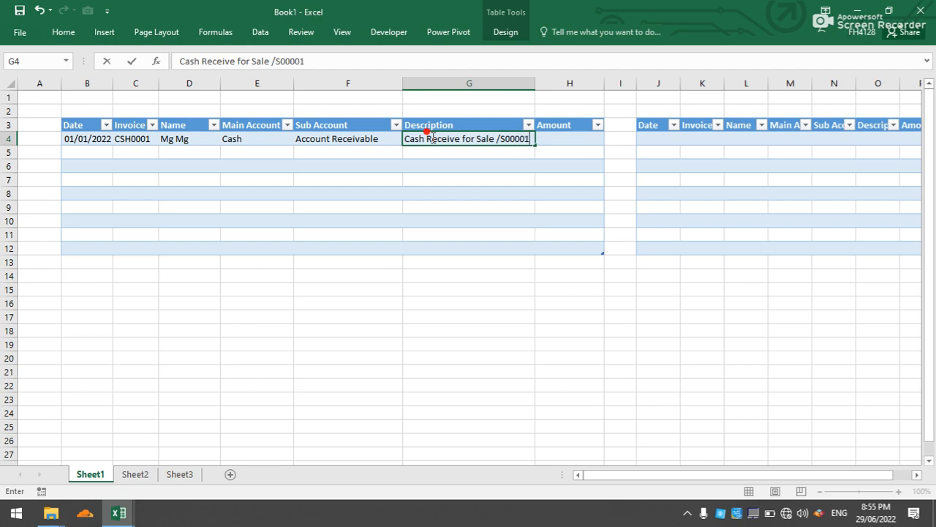
{"action": "left_click", "coordinate": [558, 141]}
{"action": "type", "text": "1600"}
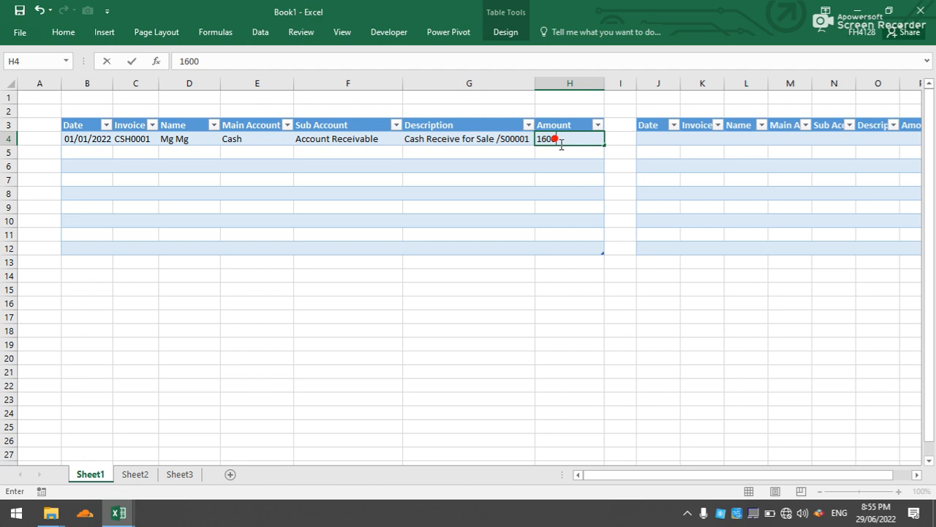
{"action": "type", "text": "0.9"}
{"action": "left_click", "coordinate": [564, 178]}
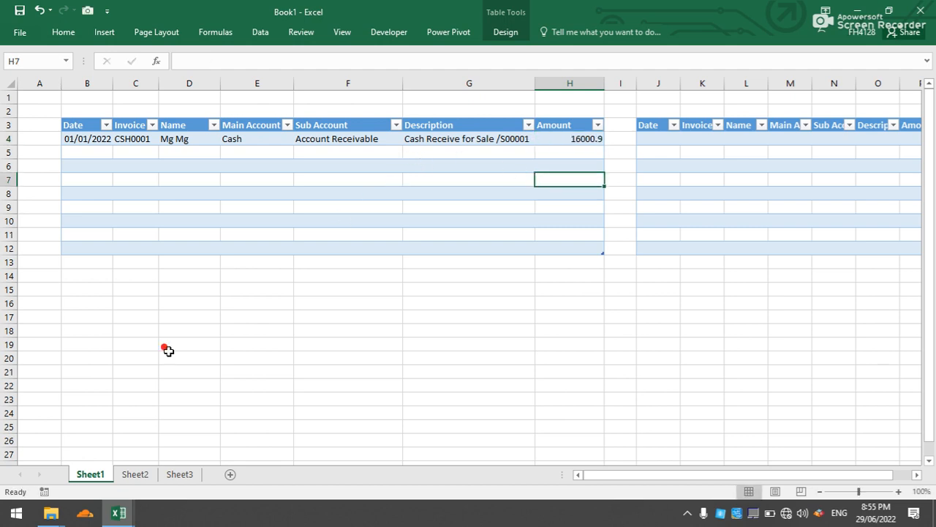
Switch to the Sale Daybook workbook and close it, saving its changes.
{"action": "mouse_move", "coordinate": [119, 513]}
{"action": "left_click", "coordinate": [163, 439]}
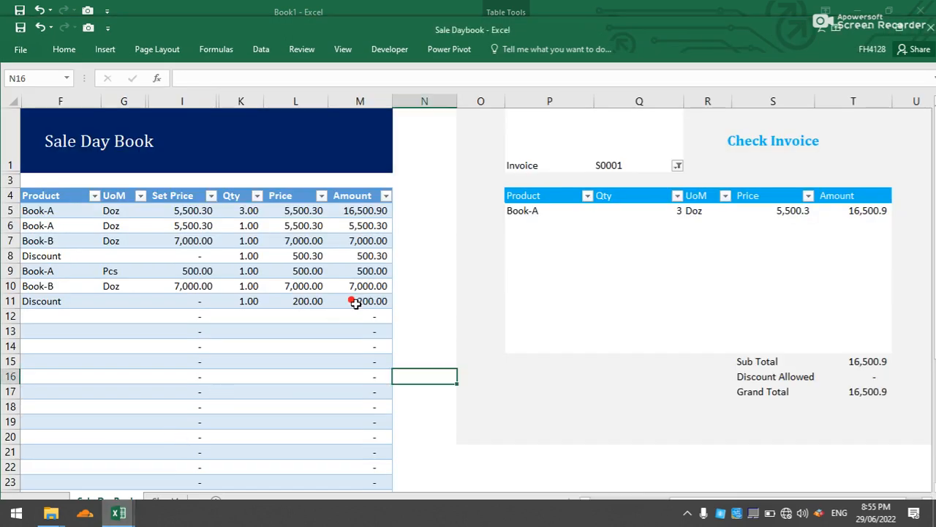
{"action": "left_click", "coordinate": [929, 31]}
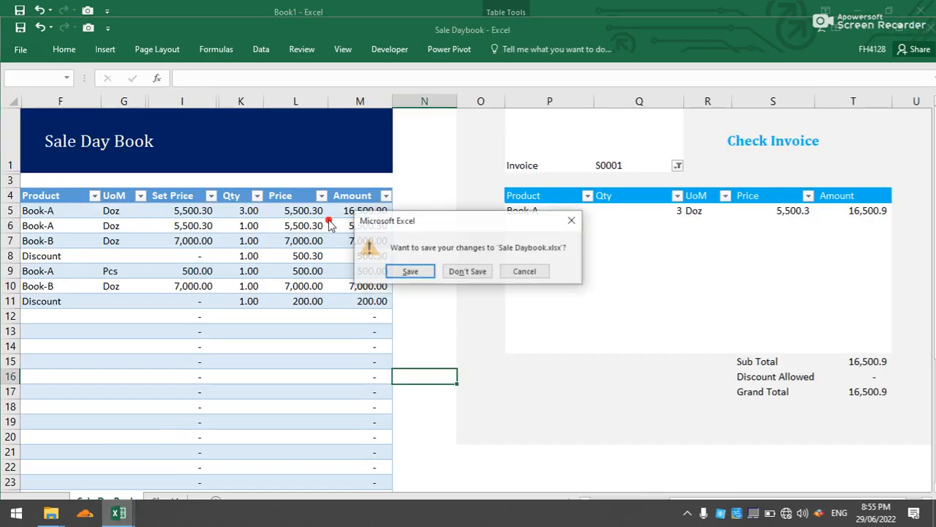
{"action": "left_click", "coordinate": [427, 272]}
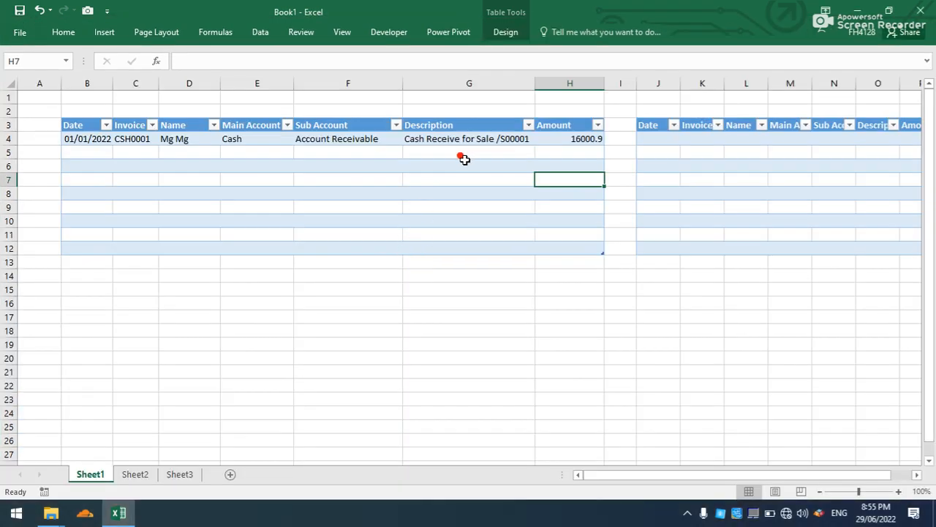
{"action": "left_click", "coordinate": [391, 193]}
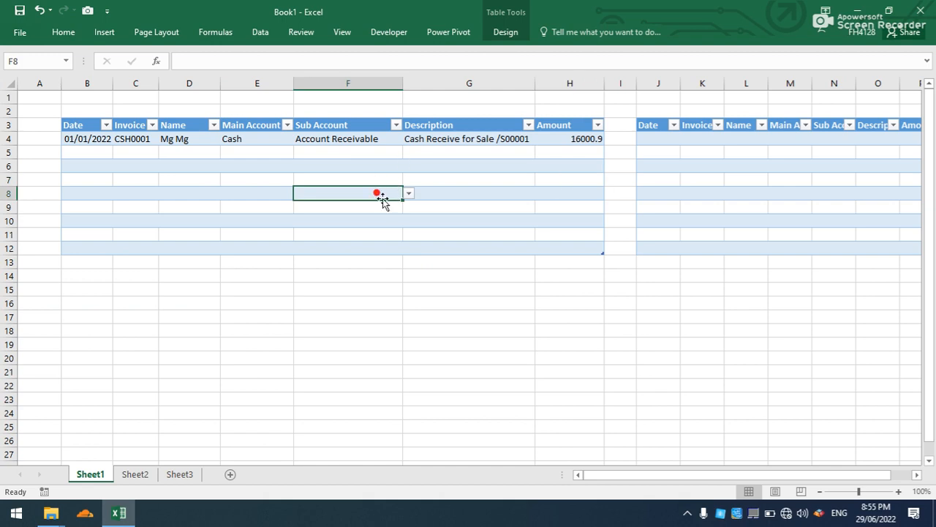
Save the new workbook as Cash Book in the Accounting folder on the Desktop.
{"action": "left_click", "coordinate": [20, 10]}
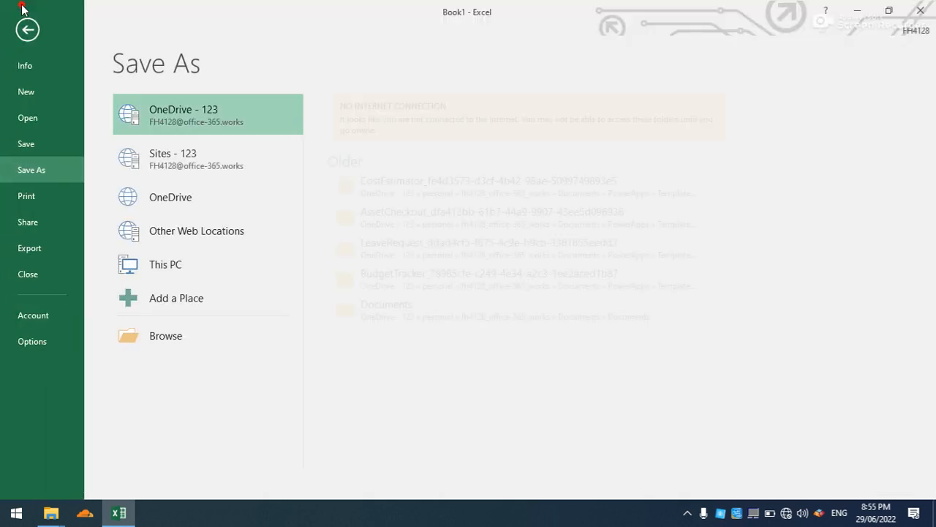
{"action": "left_click", "coordinate": [149, 327]}
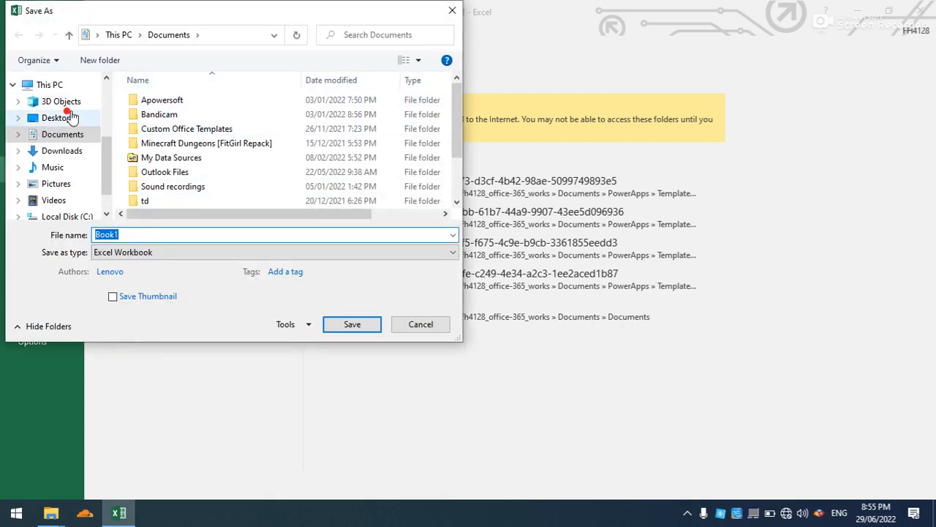
{"action": "left_click", "coordinate": [70, 118]}
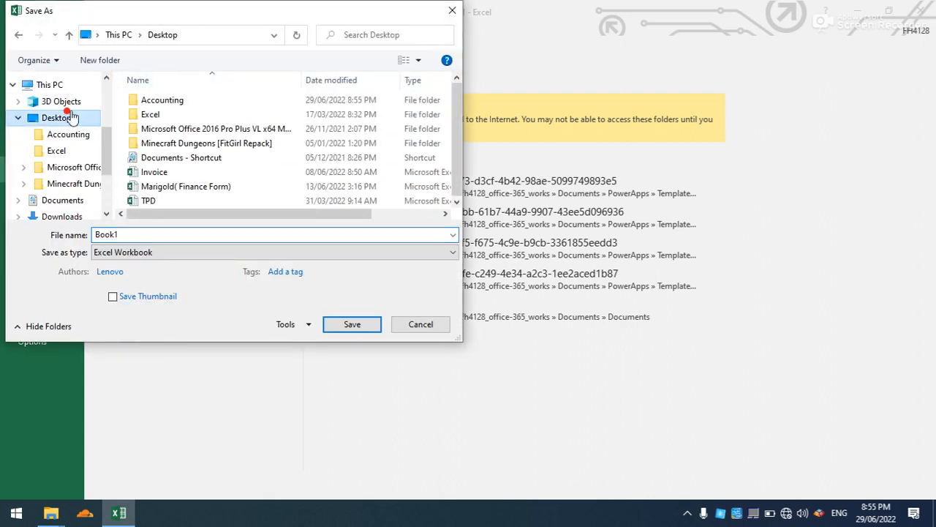
{"action": "double_click", "coordinate": [158, 100]}
{"action": "double_click", "coordinate": [139, 232]}
{"action": "type", "text": "Cash"}
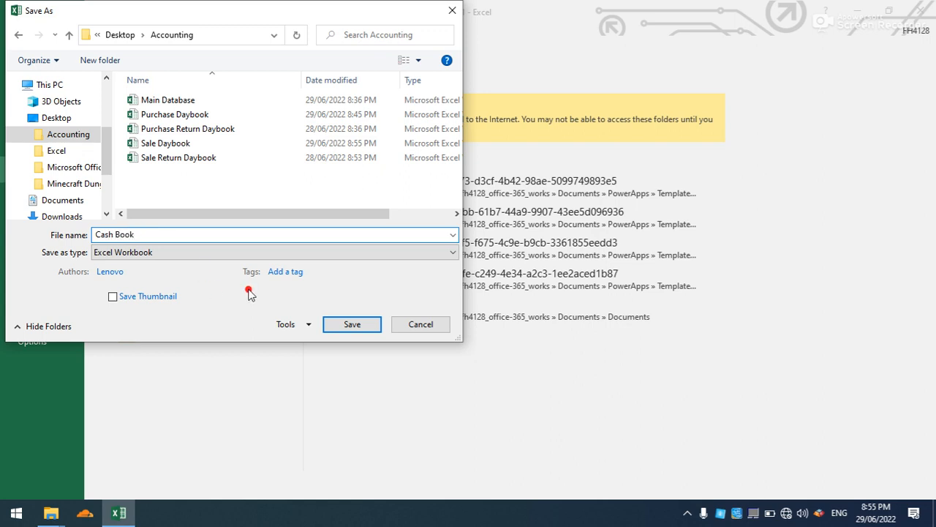
{"action": "left_click", "coordinate": [352, 325]}
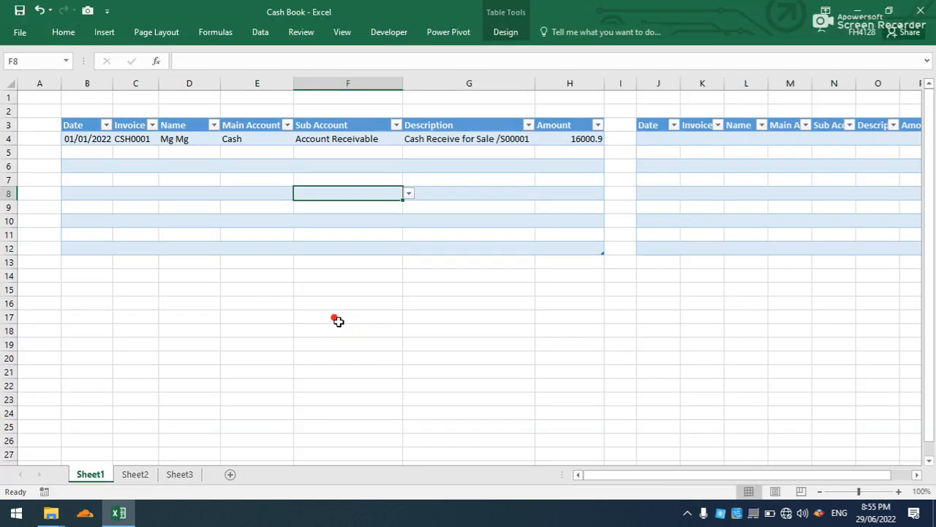
{"action": "left_click", "coordinate": [338, 323]}
Open Purchase Daybook from the Accounting folder, check the amount of purchase P0001, and return to Cash Book.
{"action": "mouse_move", "coordinate": [50, 513]}
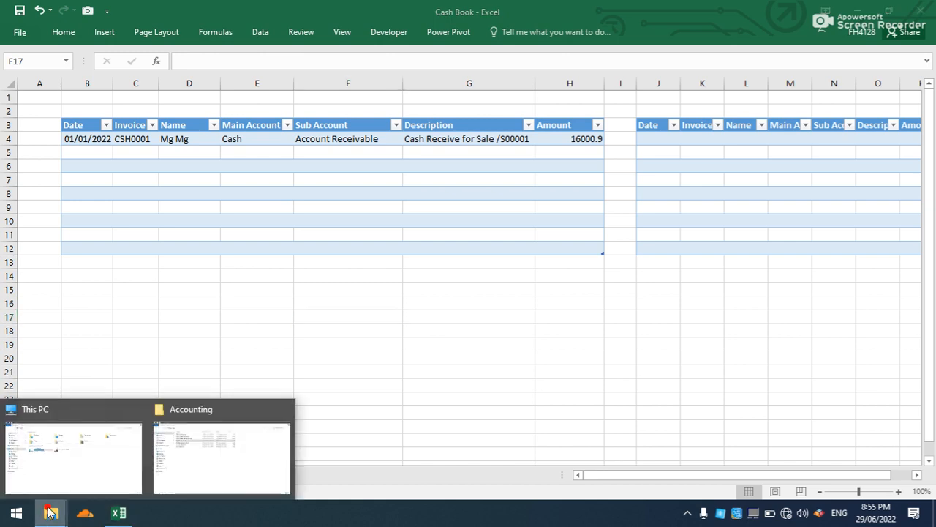
{"action": "left_click", "coordinate": [175, 480]}
{"action": "double_click", "coordinate": [213, 119]}
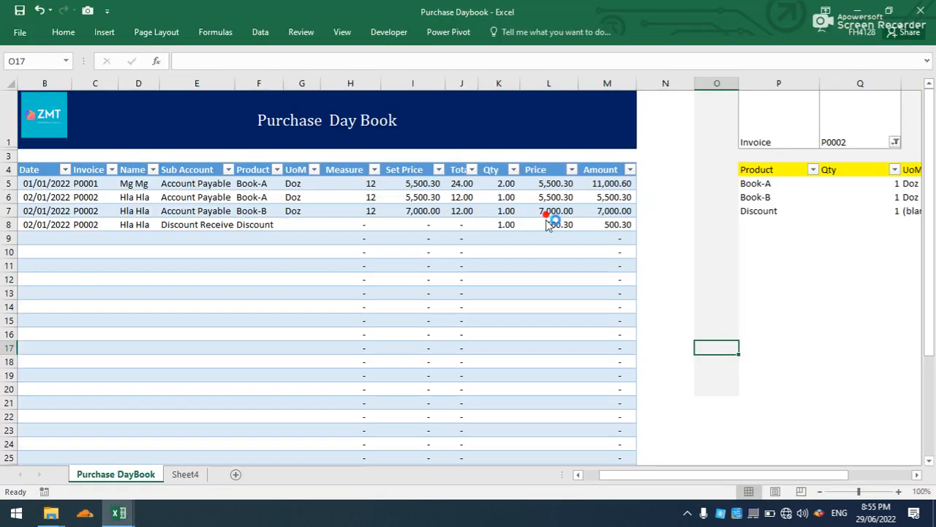
{"action": "left_click", "coordinate": [598, 185]}
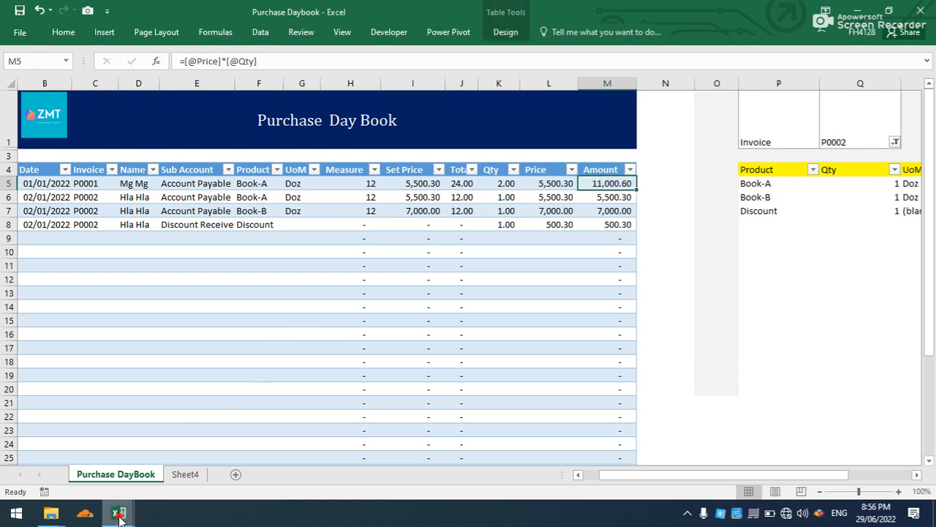
{"action": "mouse_move", "coordinate": [119, 516]}
{"action": "left_click", "coordinate": [126, 428]}
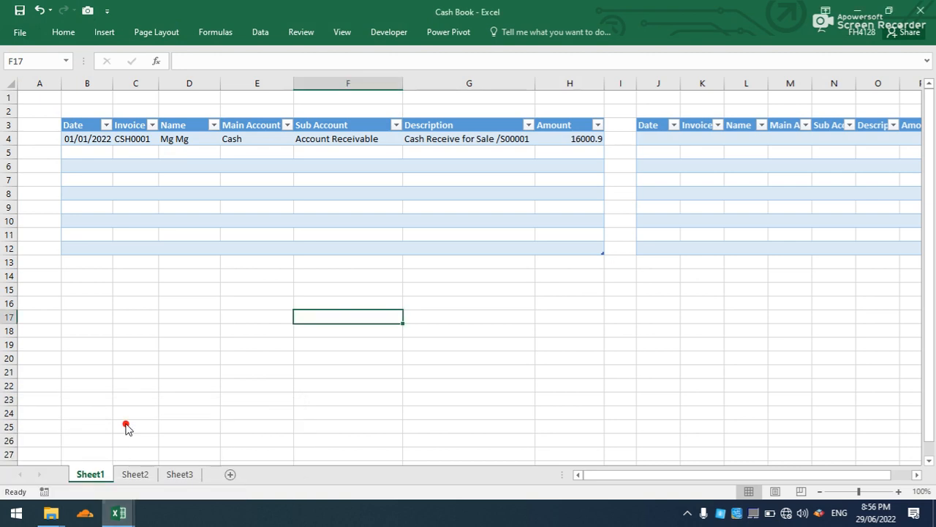
Widen the cash-out table's columns from Date through Sub Account.
{"action": "left_click_drag", "start_coordinate": [641, 476], "coordinate": [683, 474]}
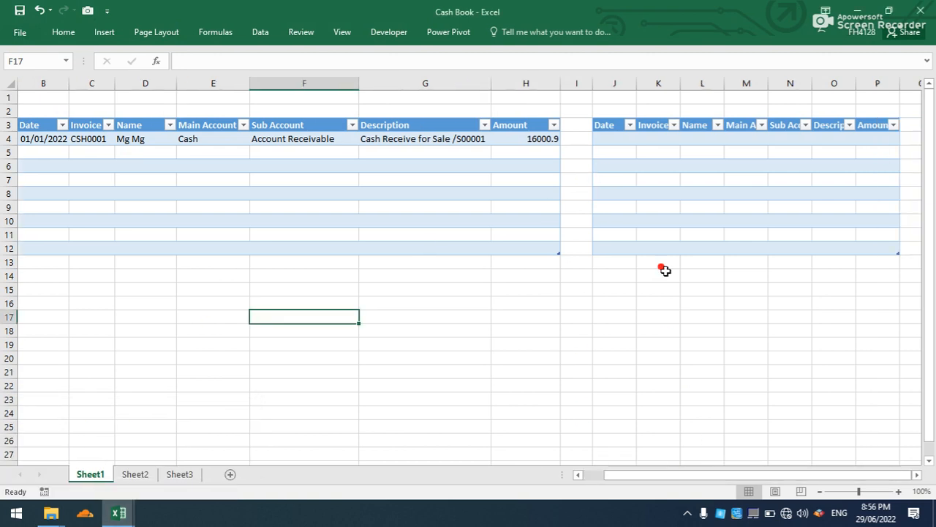
{"action": "left_click_drag", "start_coordinate": [636, 84], "coordinate": [792, 83]}
{"action": "left_click", "coordinate": [916, 475]}
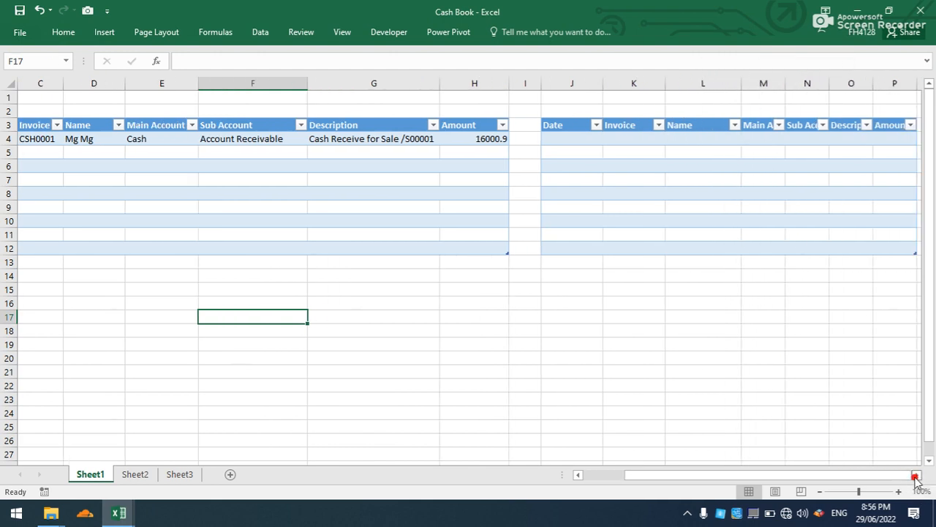
{"action": "left_click", "coordinate": [916, 474]}
{"action": "left_click_drag", "start_coordinate": [738, 82], "coordinate": [836, 91]}
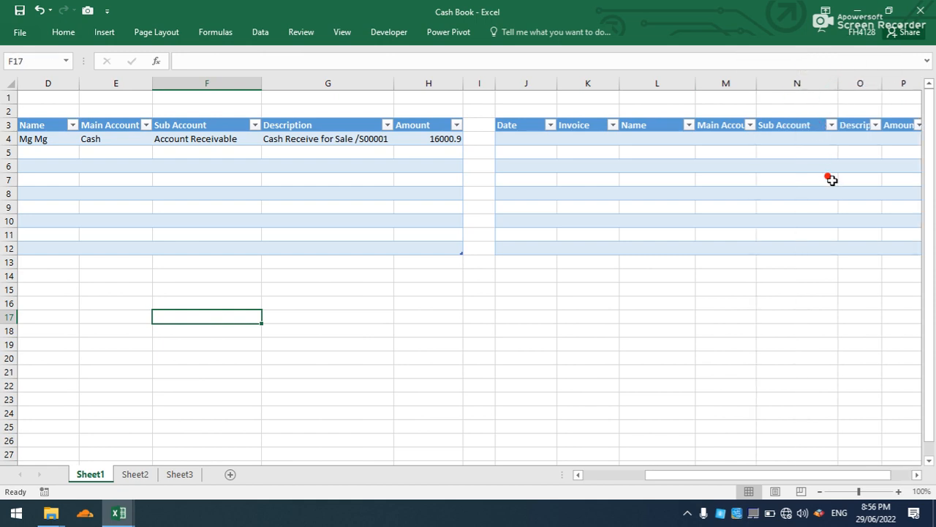
Widen the cash-out table's Description and Amount columns and enlarge its Name, Main Account and Sub Account columns further.
{"action": "left_click", "coordinate": [917, 474]}
{"action": "left_click", "coordinate": [916, 475]}
{"action": "left_click", "coordinate": [916, 475]}
{"action": "left_click_drag", "start_coordinate": [683, 82], "coordinate": [707, 84]}
{"action": "left_click_drag", "start_coordinate": [638, 82], "coordinate": [671, 83]}
{"action": "left_click_drag", "start_coordinate": [596, 82], "coordinate": [626, 88]}
{"action": "left_click_drag", "start_coordinate": [513, 83], "coordinate": [552, 89]}
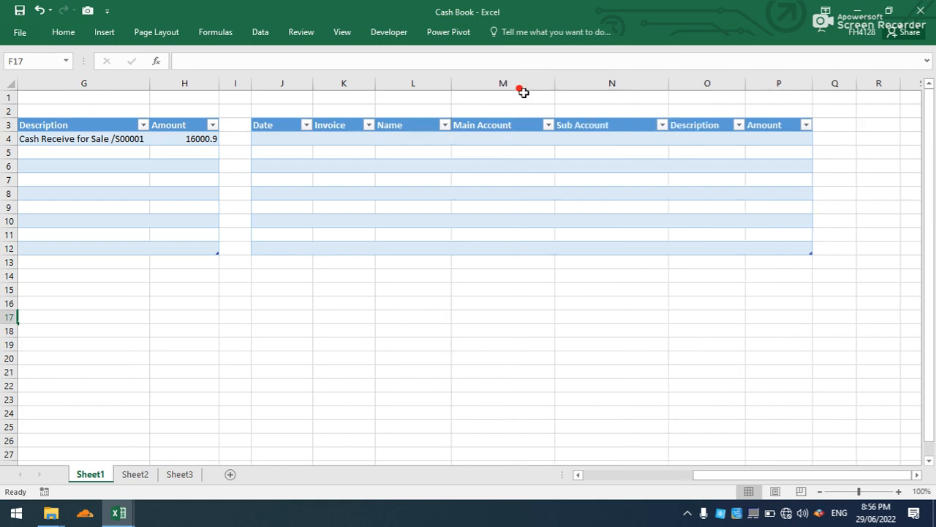
{"action": "left_click_drag", "start_coordinate": [451, 84], "coordinate": [467, 84]}
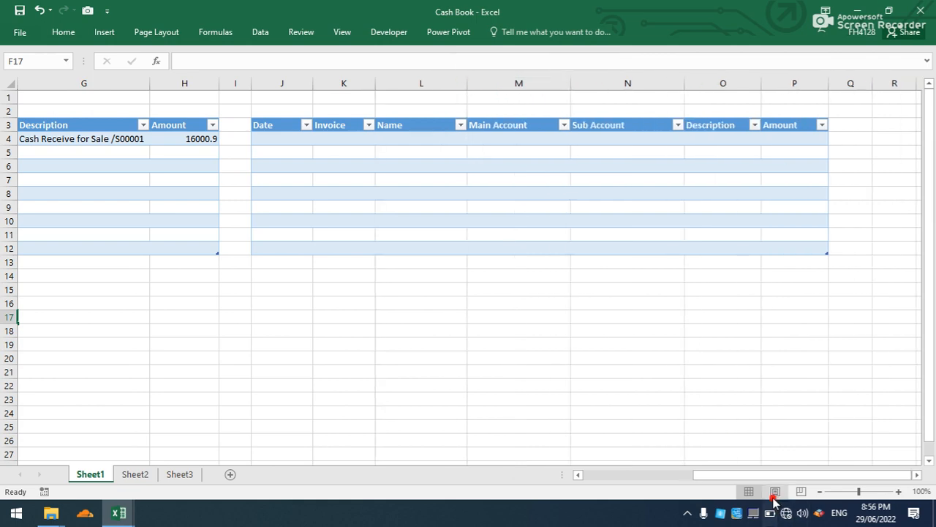
{"action": "left_click_drag", "start_coordinate": [770, 479], "coordinate": [617, 479]}
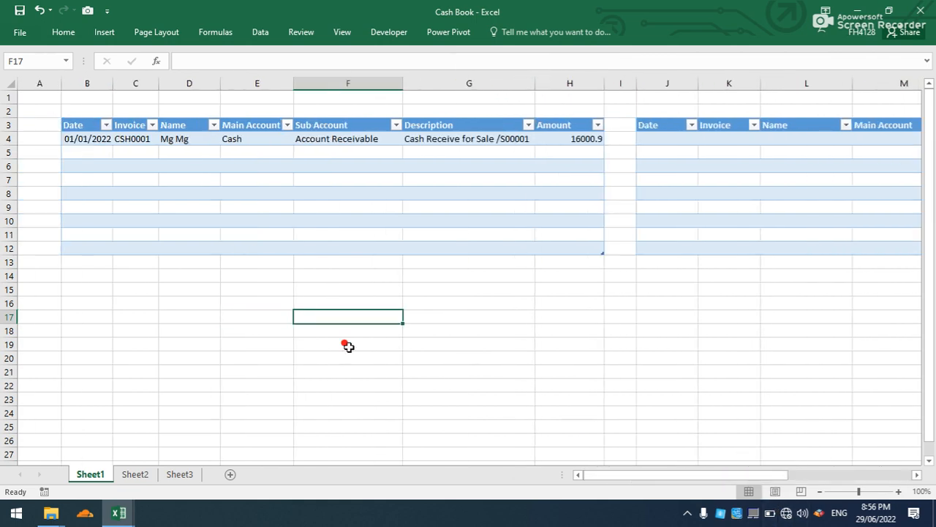
Group columns A through H containing the cash-in table and collapse the group.
{"action": "left_click_drag", "start_coordinate": [39, 81], "coordinate": [548, 68]}
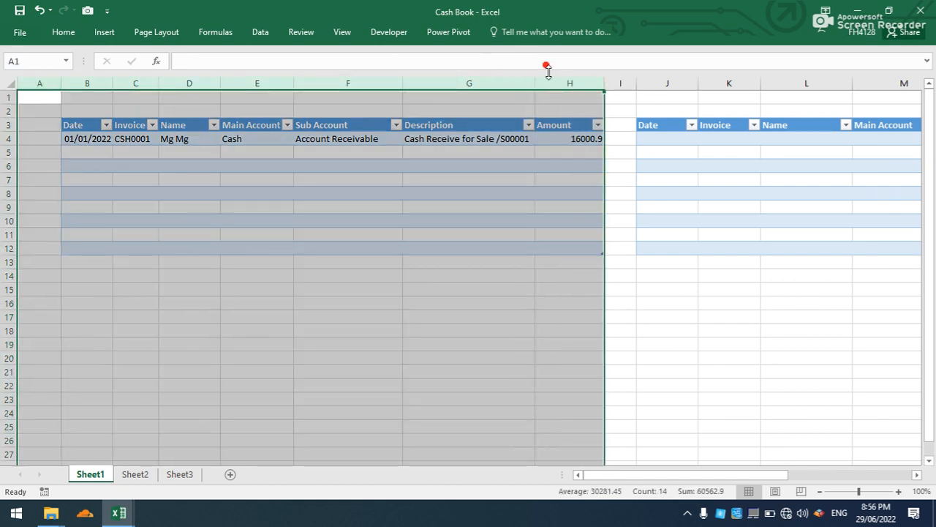
{"action": "left_click", "coordinate": [259, 33]}
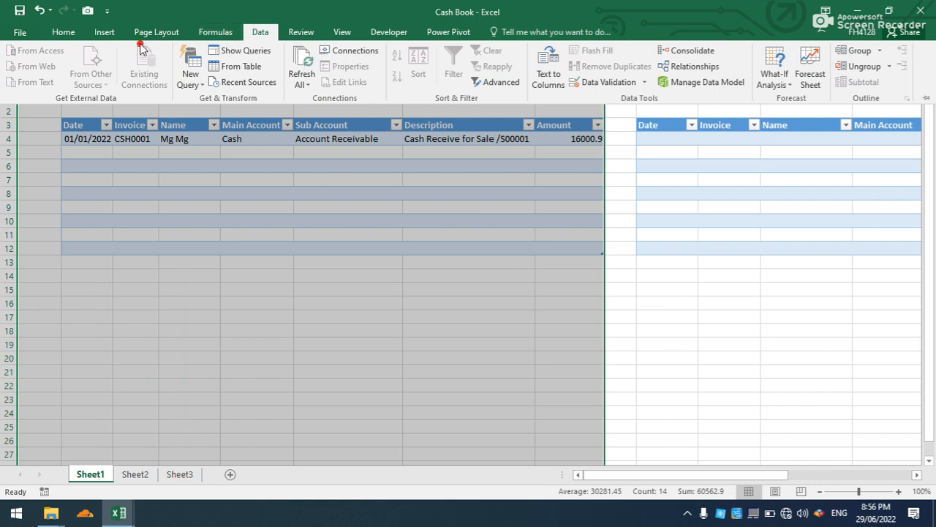
{"action": "left_click", "coordinate": [341, 34]}
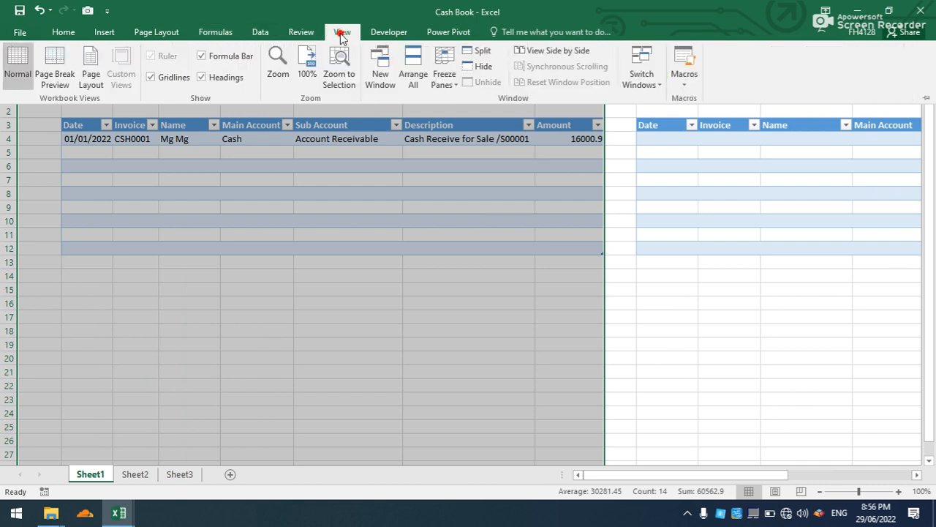
{"action": "left_click", "coordinate": [302, 34]}
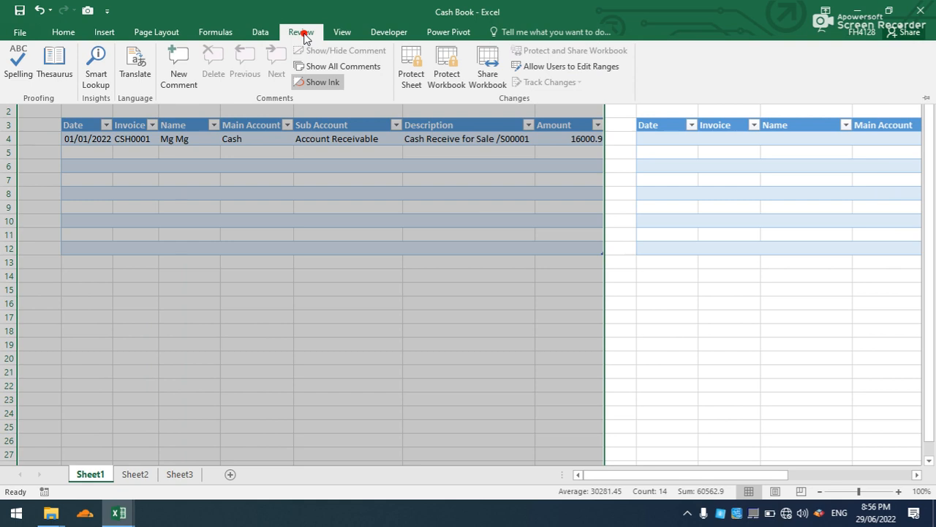
{"action": "left_click", "coordinate": [265, 37]}
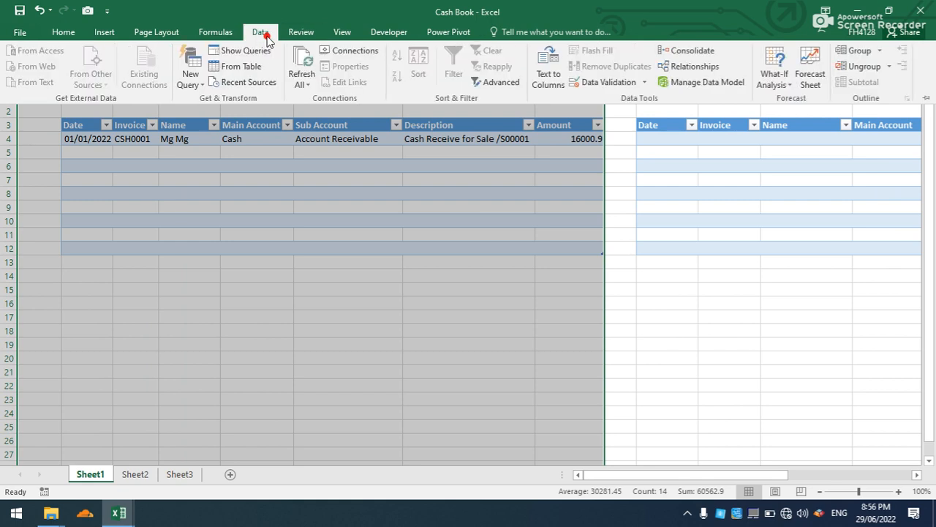
{"action": "left_click", "coordinate": [848, 51]}
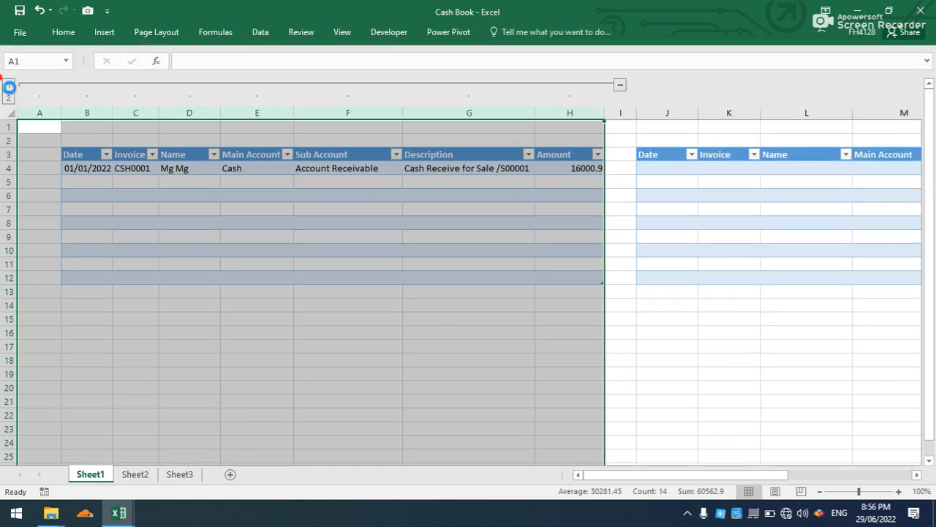
{"action": "left_click", "coordinate": [9, 87]}
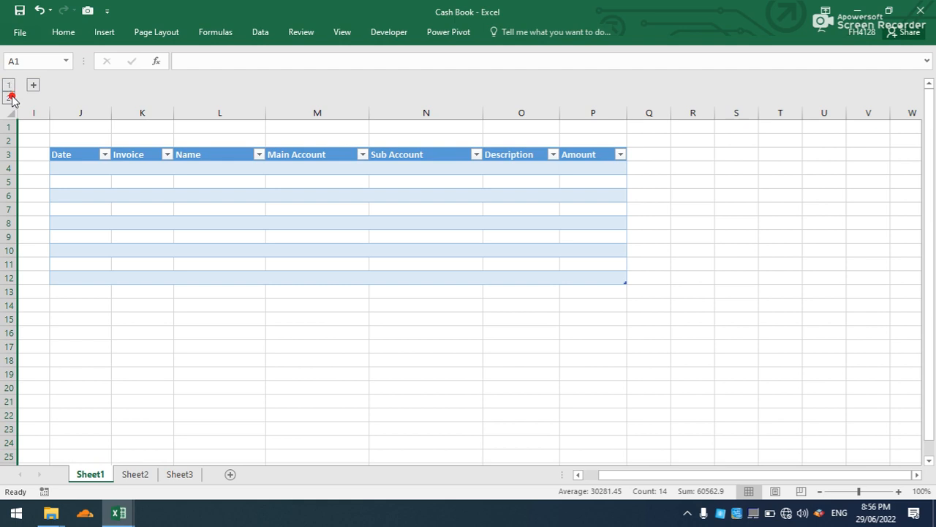
Enter the title "Cash Out" in cell J1 above the cash-out table.
{"action": "left_click_drag", "start_coordinate": [86, 125], "coordinate": [589, 126]}
{"action": "left_click", "coordinate": [79, 128]}
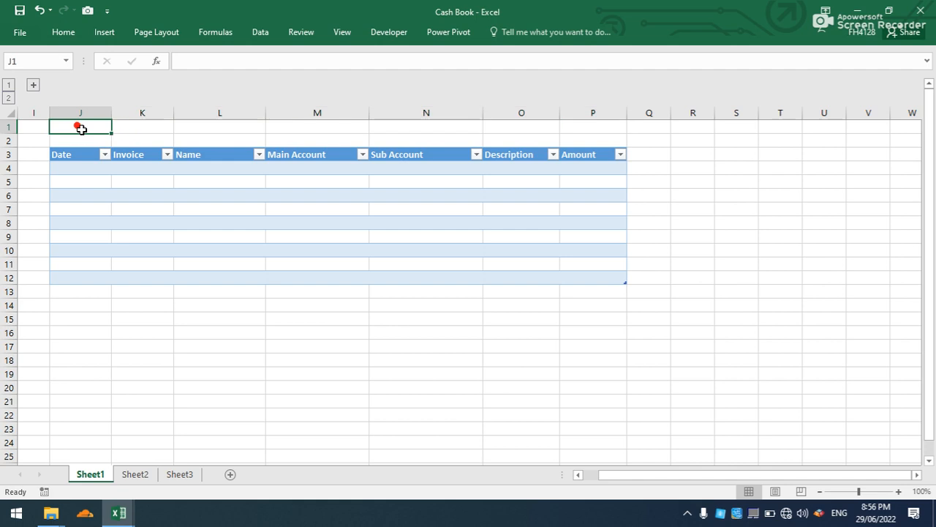
{"action": "type", "text": "Cash Out"}
{"action": "key", "text": "Return"}
Format J1:P1 with yellow fill and red text, and merge and center the title across the cash-out table.
{"action": "left_click_drag", "start_coordinate": [78, 126], "coordinate": [568, 121]}
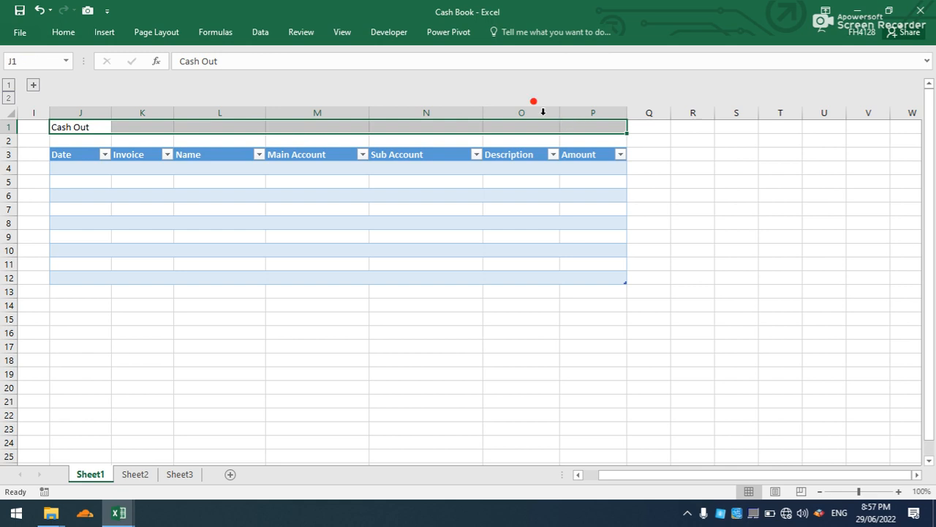
{"action": "left_click", "coordinate": [63, 31]}
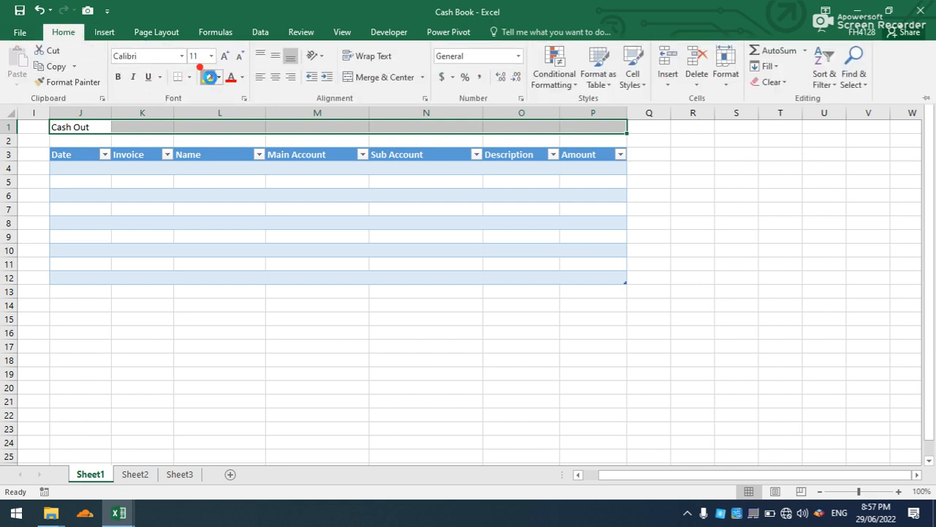
{"action": "left_click", "coordinate": [208, 76]}
{"action": "left_click", "coordinate": [231, 76]}
{"action": "left_click", "coordinate": [368, 79]}
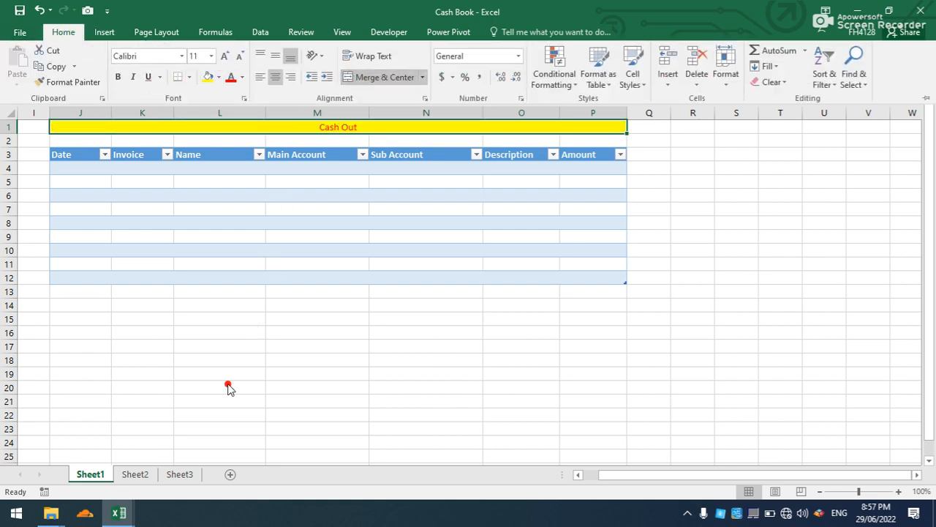
Make the "Cash Out" title bold and increase its font size to 14.
{"action": "key", "text": "ctrl+b"}
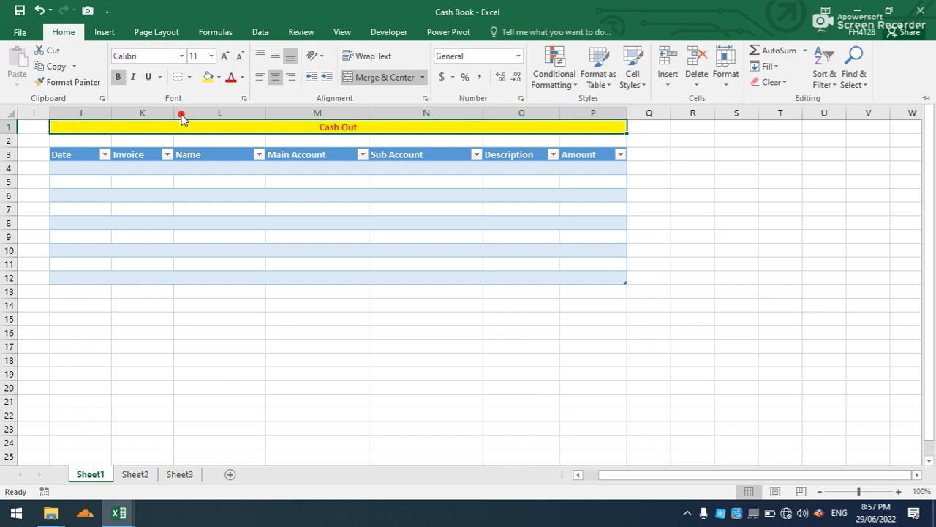
{"action": "left_click", "coordinate": [225, 56]}
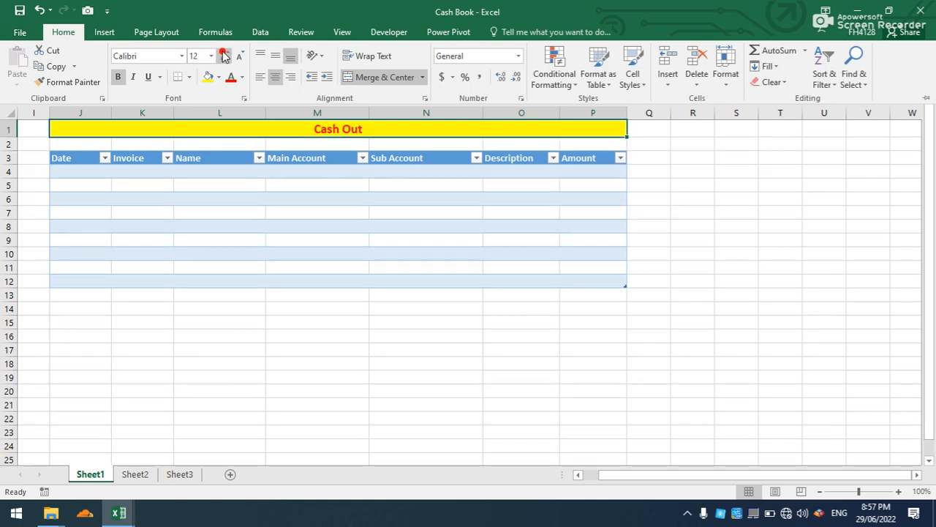
{"action": "left_click", "coordinate": [224, 57]}
{"action": "key", "text": "ctrl+F1"}
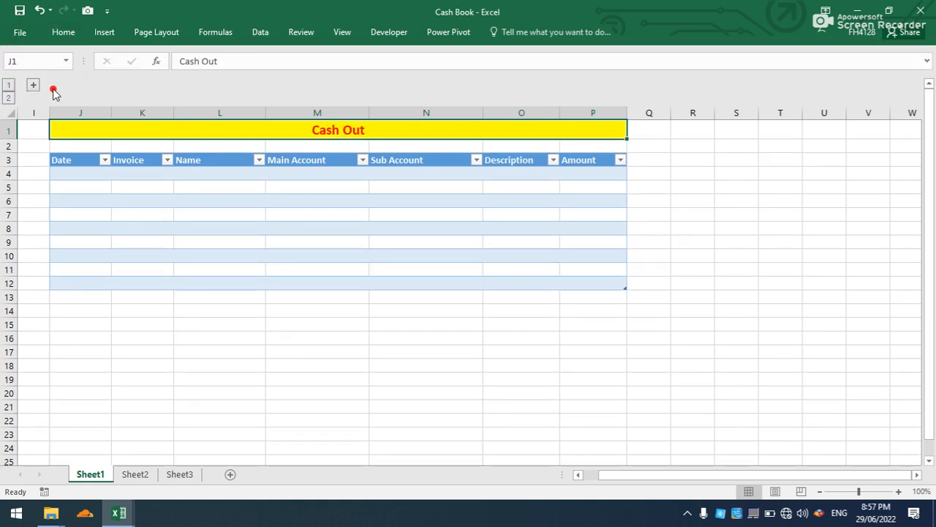
Expand the grouped cash-in columns and enter the title "Cash In" in cell B1 above the table.
{"action": "left_click", "coordinate": [33, 85]}
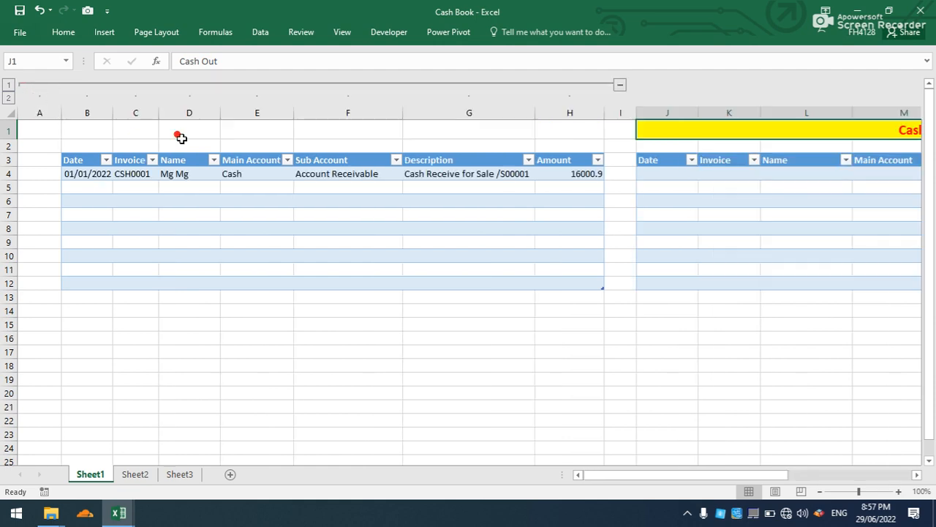
{"action": "left_click", "coordinate": [87, 132]}
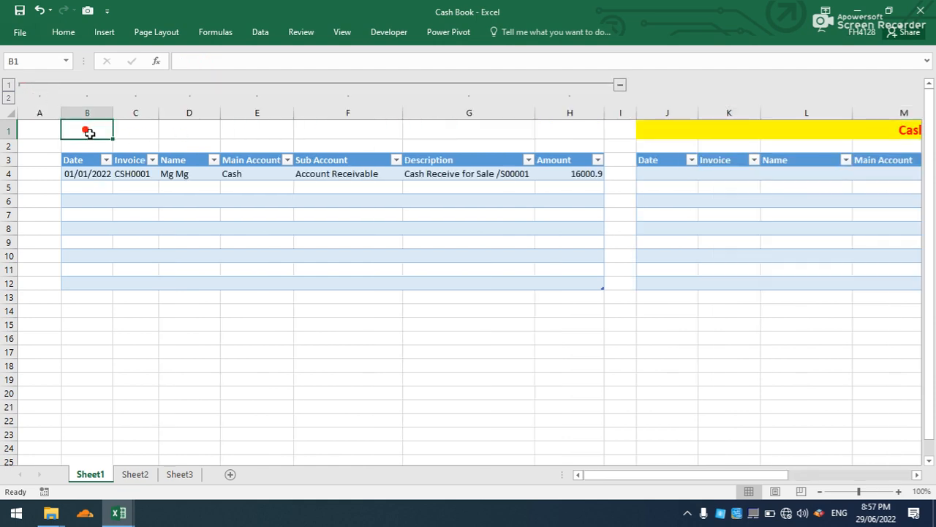
{"action": "type", "text": "CASH"}
{"action": "key", "text": "BackSpace"}
{"action": "key", "text": "BackSpace"}
{"action": "key", "text": "BackSpace"}
{"action": "type", "text": "s"}
{"action": "key", "text": "BackSpace"}
{"action": "type", "text": "ash"}
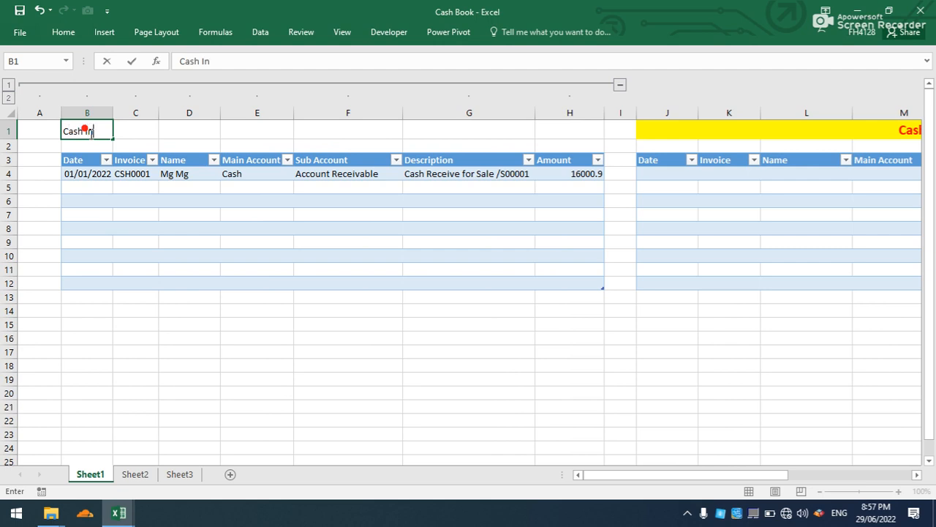
{"action": "type", "text": " In"}
{"action": "left_click", "coordinate": [47, 156]}
Format B1:H1 with yellow fill and red text, and merge and center the title across the cash-in table.
{"action": "left_click_drag", "start_coordinate": [86, 131], "coordinate": [563, 128]}
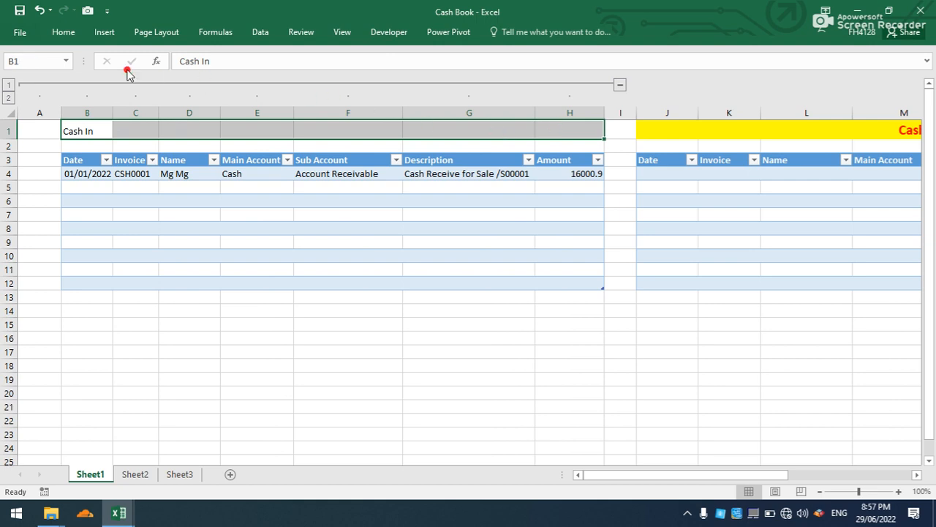
{"action": "left_click", "coordinate": [79, 33]}
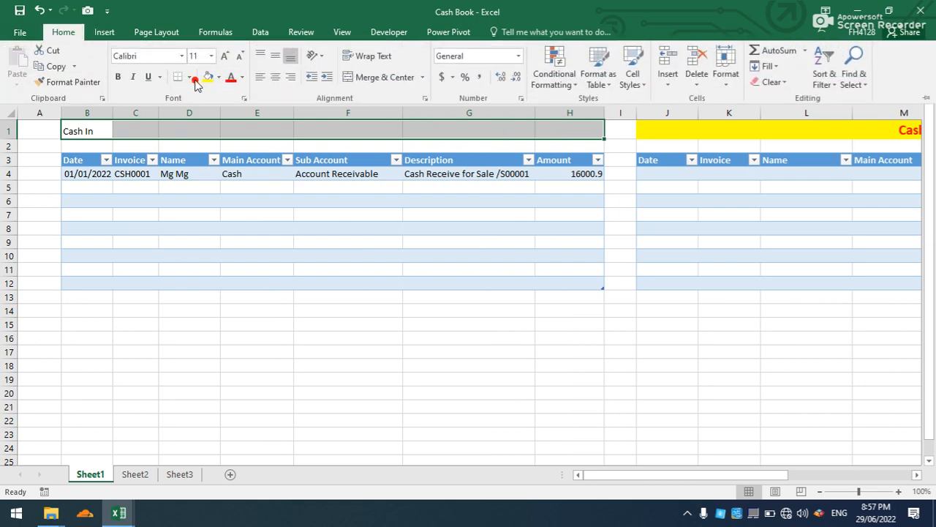
{"action": "left_click", "coordinate": [206, 79]}
{"action": "left_click", "coordinate": [231, 76]}
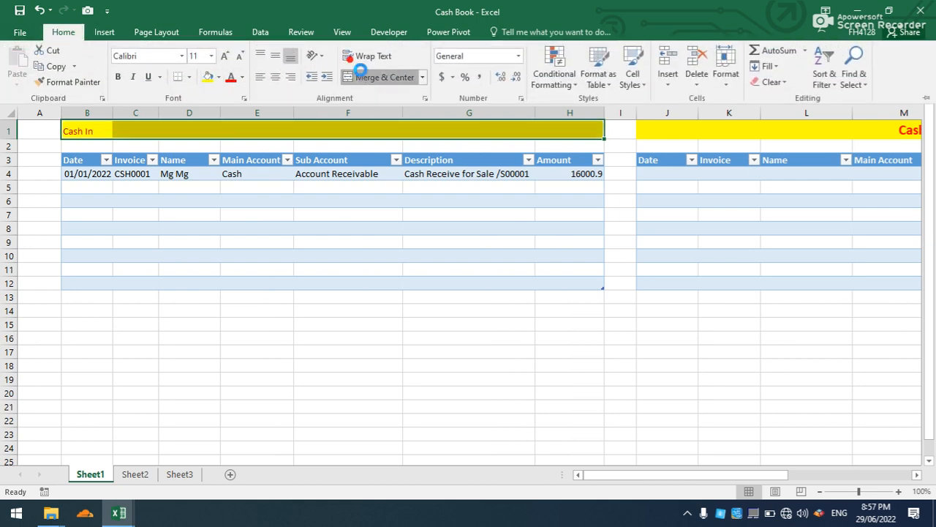
{"action": "left_click", "coordinate": [362, 76]}
Make the "Cash In" title bold and increase its font size to 14.
{"action": "left_click", "coordinate": [227, 56]}
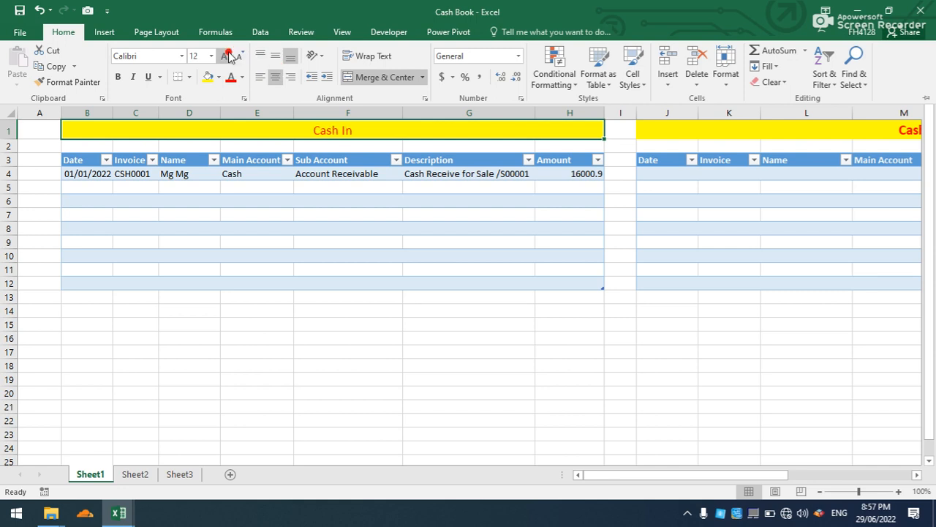
{"action": "key", "text": "ctrl+b"}
{"action": "left_click", "coordinate": [227, 55]}
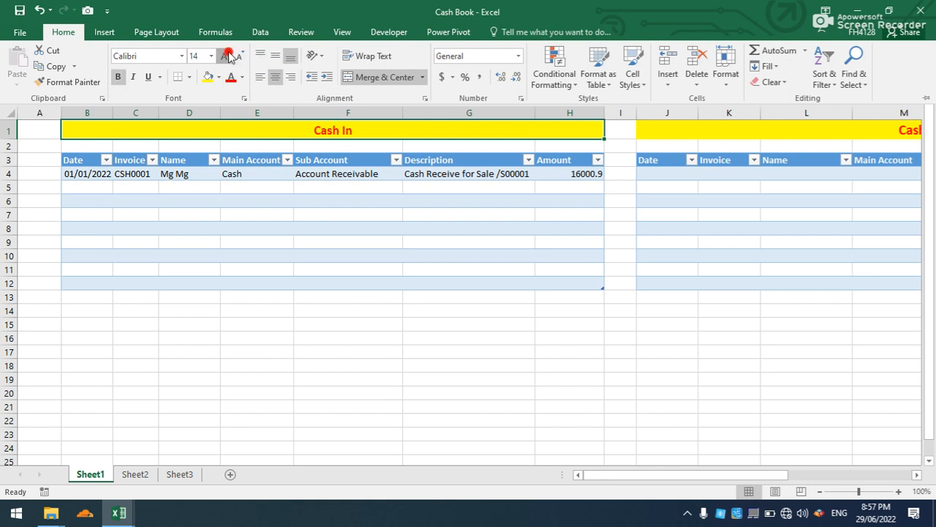
{"action": "left_click", "coordinate": [271, 437]}
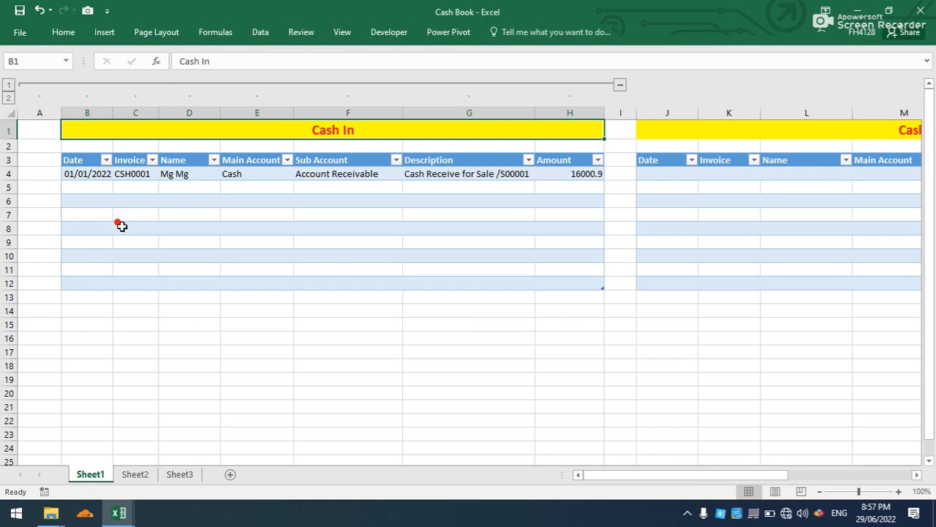
Collapse the cash-in columns and enter the date 1-1-22 and invoice CSH/Out0001 in the first cash-out row.
{"action": "left_click", "coordinate": [620, 84]}
{"action": "left_click", "coordinate": [98, 176]}
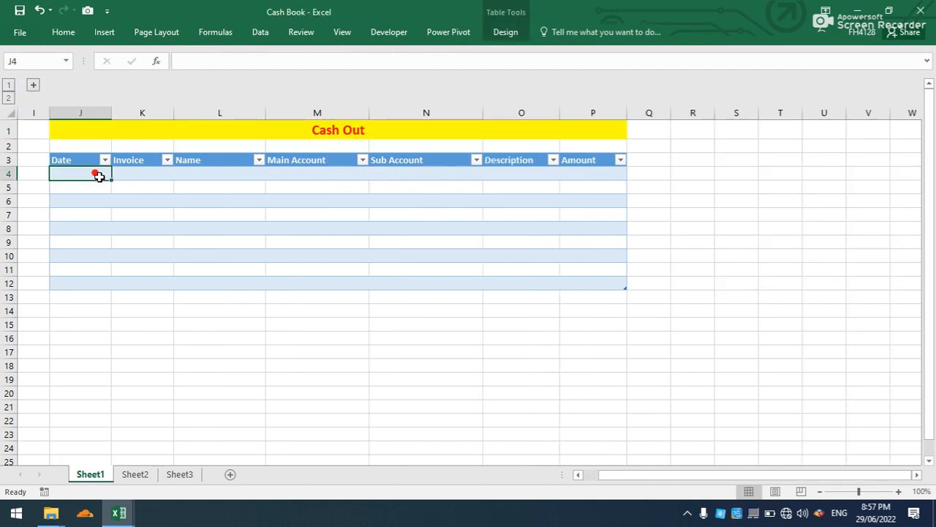
{"action": "type", "text": "1-1-22"}
{"action": "left_click", "coordinate": [137, 177]}
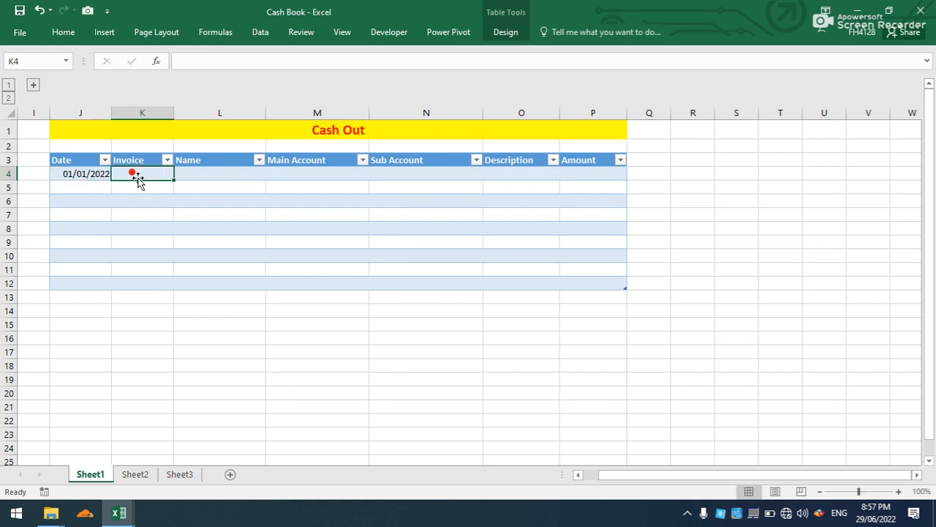
{"action": "type", "text": "CAH"}
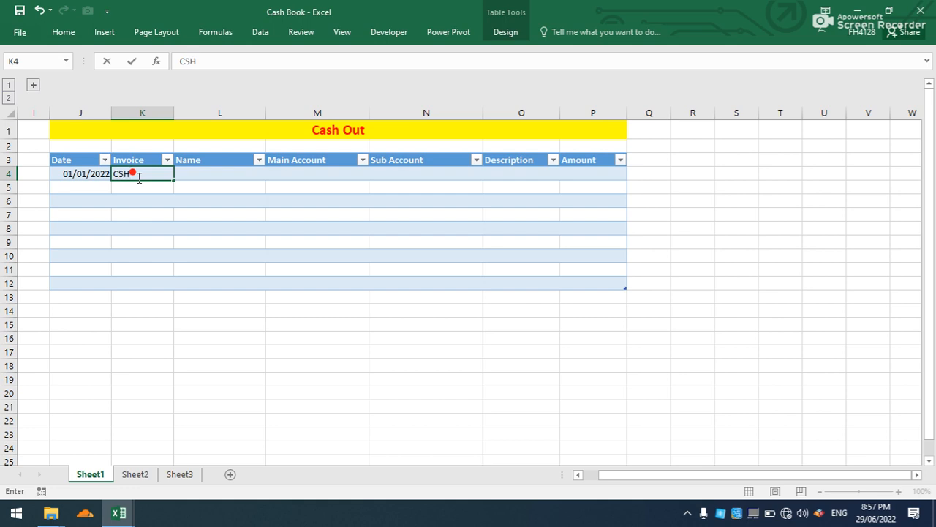
{"action": "type", "text": "Out"}
{"action": "type", "text": "ut"}
Fill the first cash-out row with the first name from the list, main account Cash and sub account Account Payable.
{"action": "left_click", "coordinate": [205, 176]}
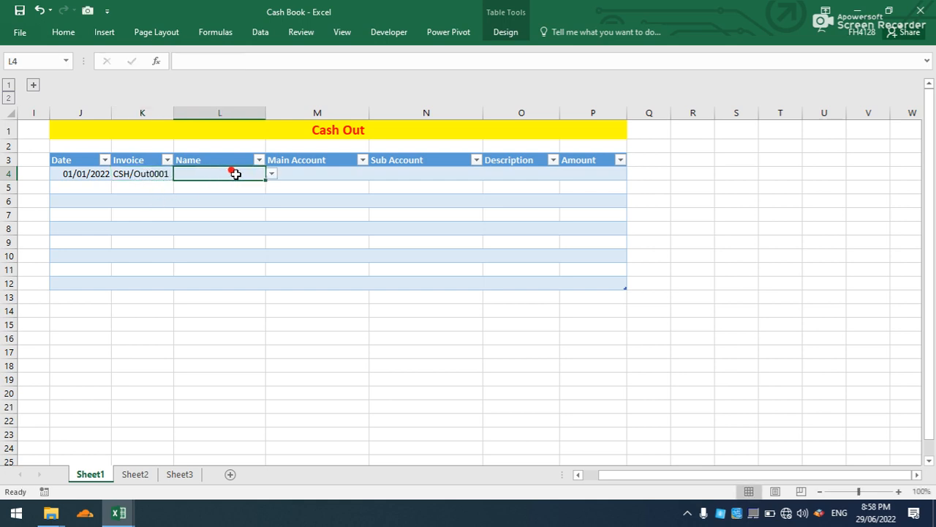
{"action": "left_click", "coordinate": [273, 175]}
{"action": "left_click", "coordinate": [263, 184]}
{"action": "left_click", "coordinate": [362, 176]}
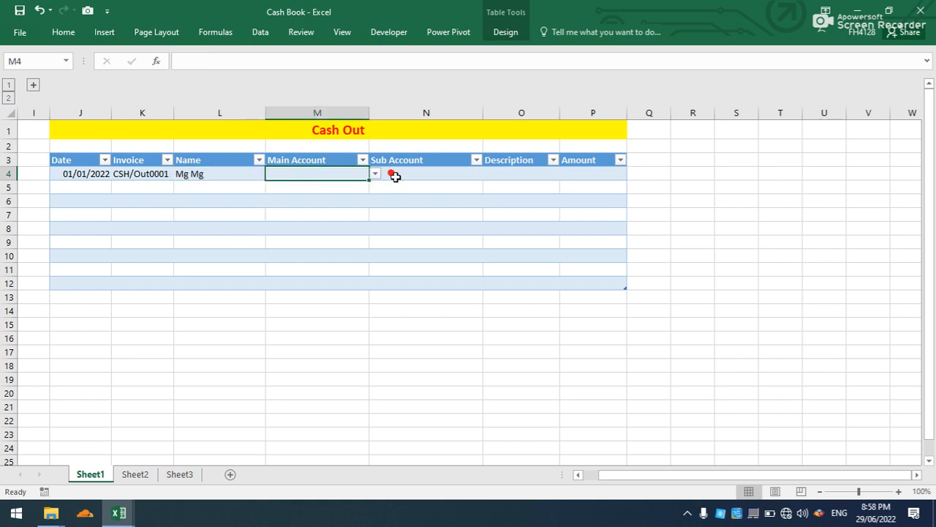
{"action": "left_click", "coordinate": [378, 174]}
{"action": "left_click", "coordinate": [366, 184]}
{"action": "left_click", "coordinate": [389, 176]}
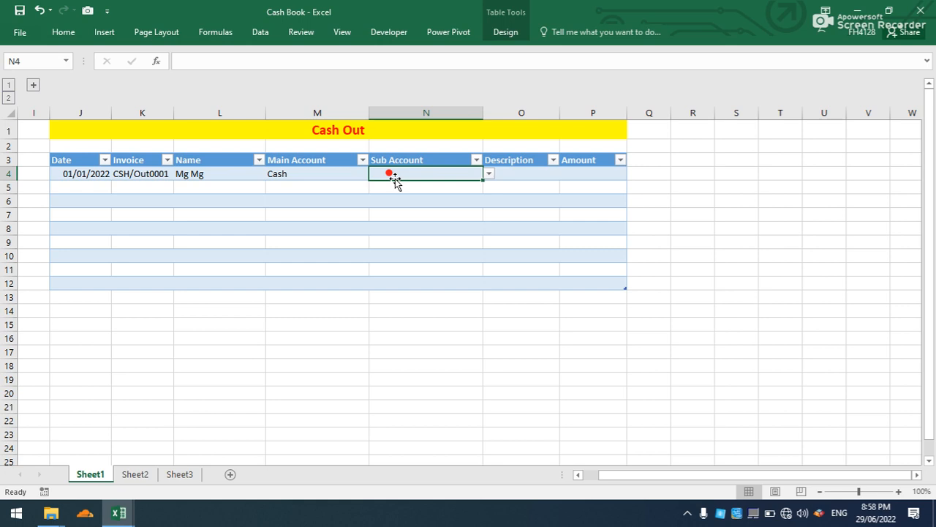
{"action": "type", "text": "Accoun"}
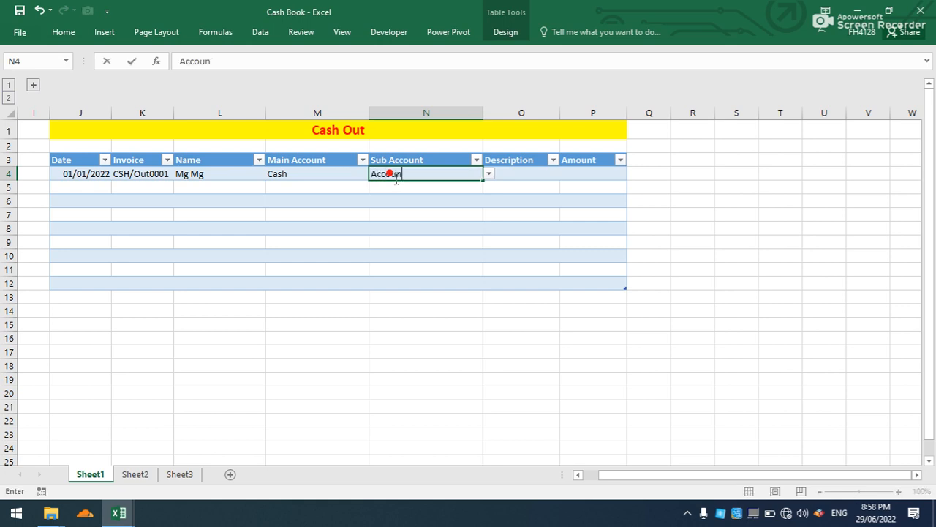
{"action": "type", "text": "tanPayable"}
Enter the description "Cash Paid for Purchase /P0001" in the cash-out row and widen the Description column to fit.
{"action": "left_click", "coordinate": [531, 173]}
{"action": "type", "text": "Ca"}
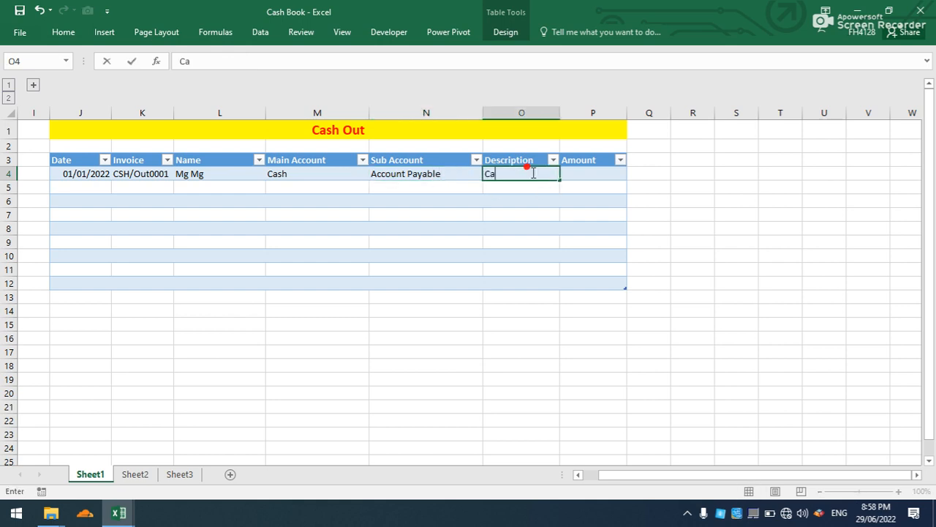
{"action": "type", "text": "sh Paid for Pur"}
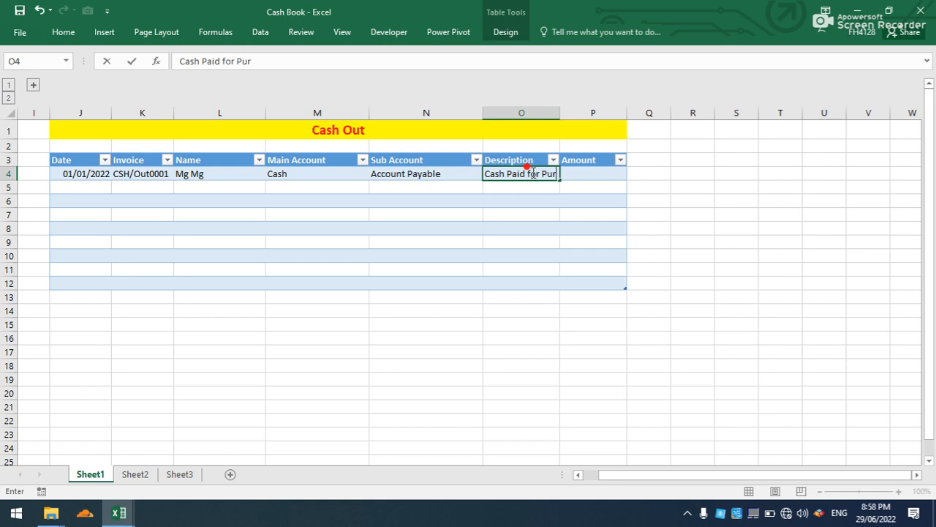
{"action": "type", "text": "chase /P0001"}
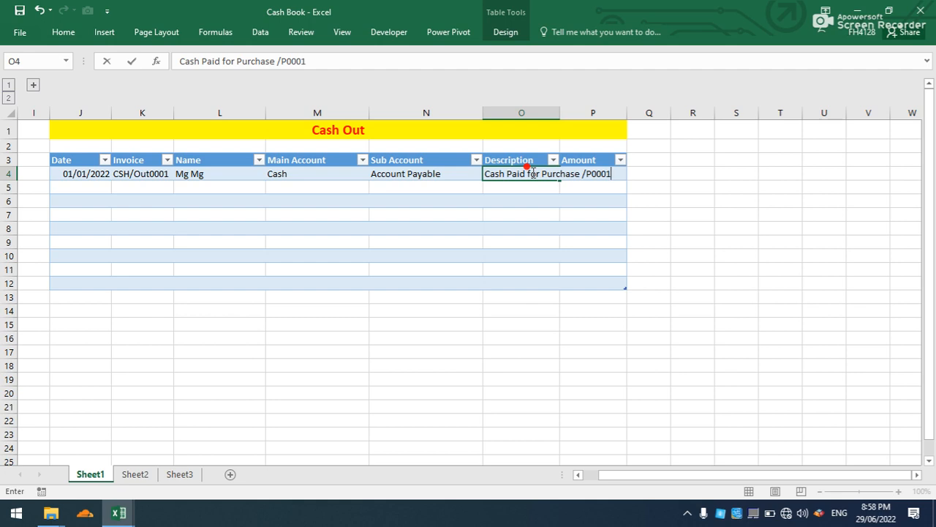
{"action": "left_click", "coordinate": [605, 186]}
{"action": "left_click_drag", "start_coordinate": [559, 113], "coordinate": [641, 121]}
Enter the amount 11000.6 in the first cash-out row.
{"action": "left_click", "coordinate": [659, 174]}
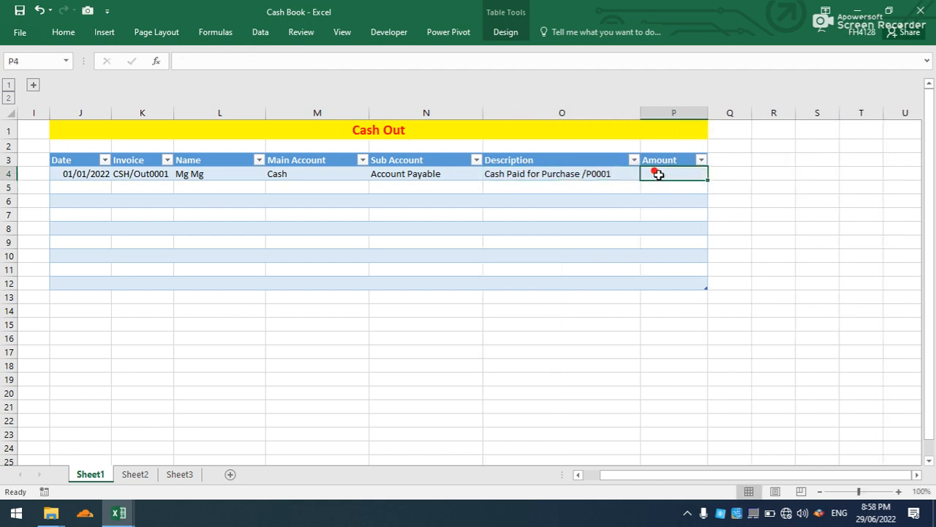
{"action": "type", "text": "11000.6"}
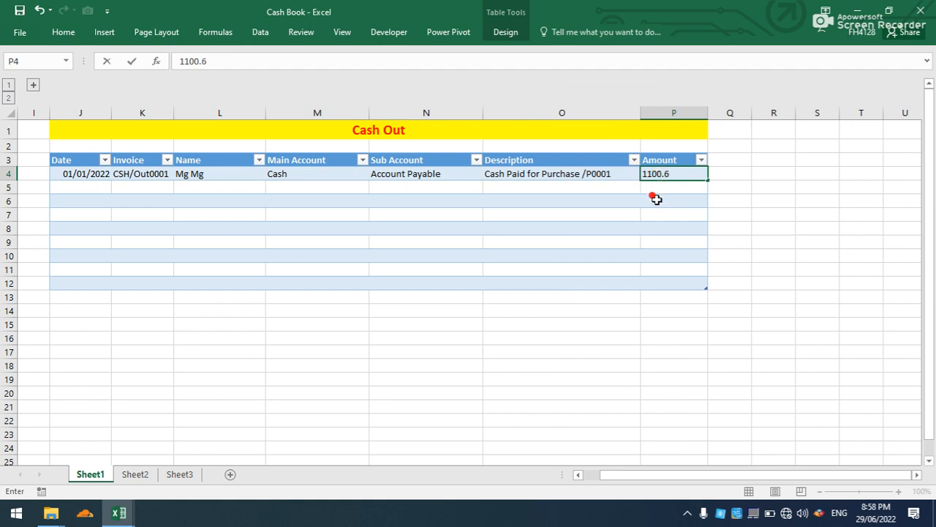
{"action": "left_click", "coordinate": [647, 213]}
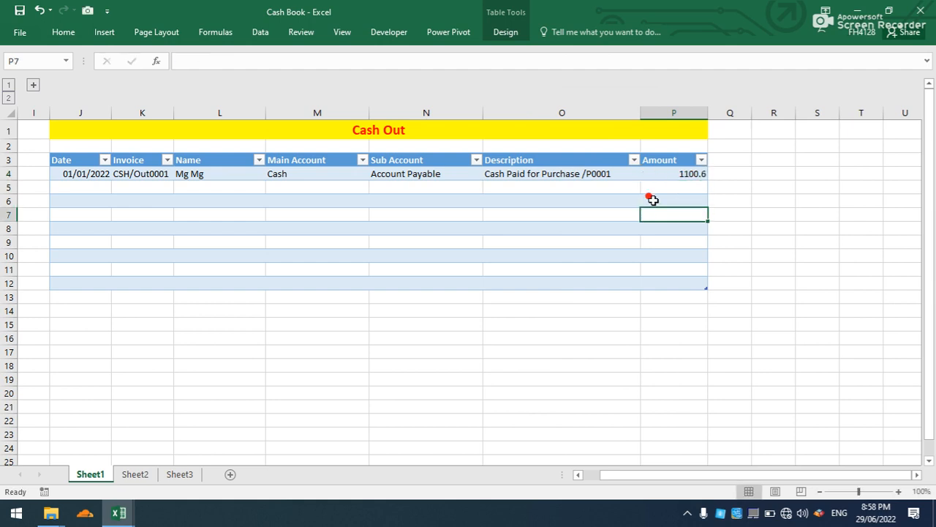
{"action": "left_click", "coordinate": [686, 177]}
{"action": "double_click", "coordinate": [687, 175]}
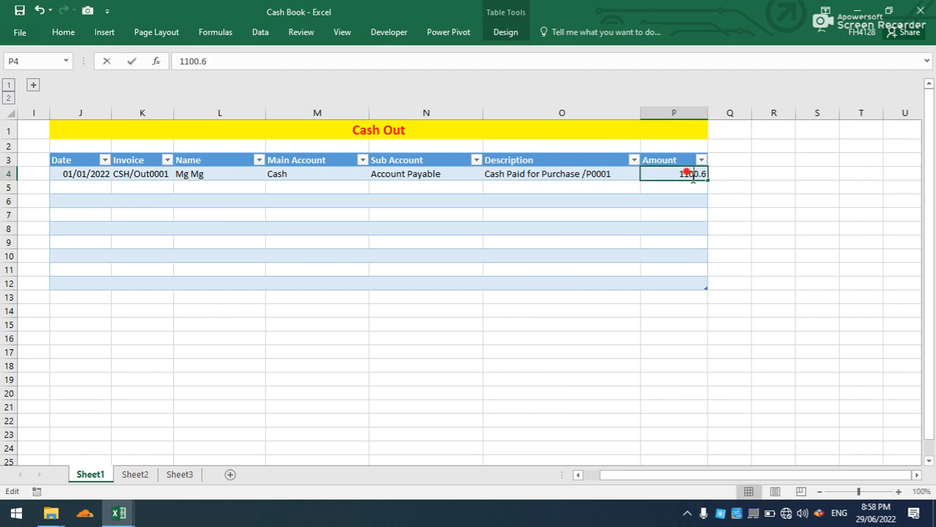
{"action": "type", "text": "0"}
{"action": "left_click", "coordinate": [667, 240]}
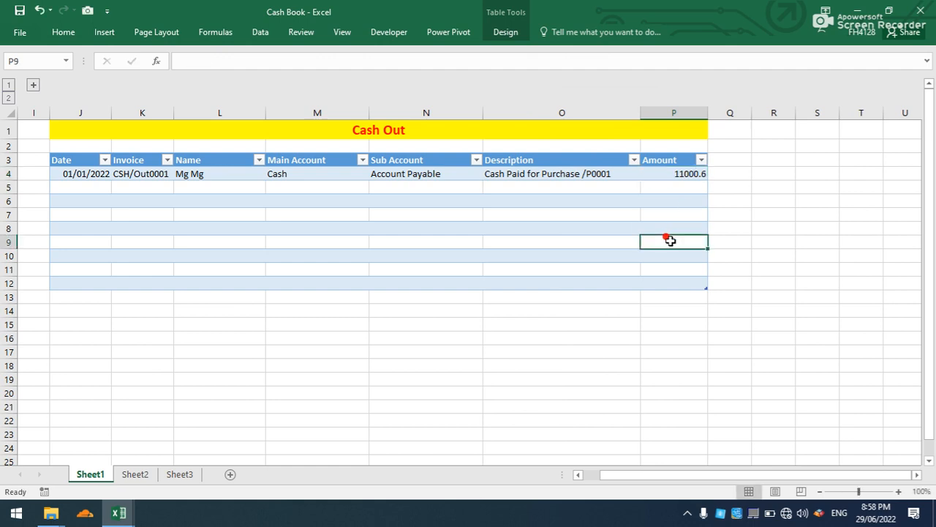
{"action": "left_click", "coordinate": [499, 215]}
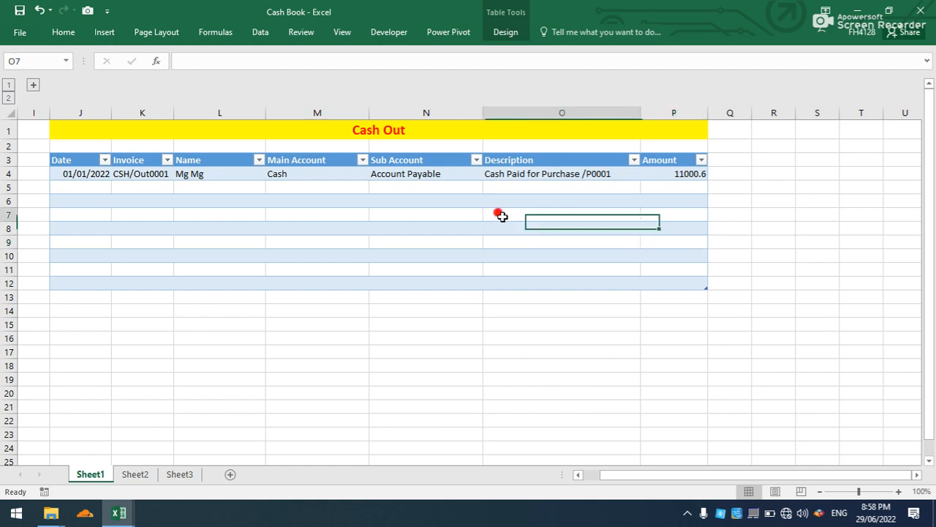
{"action": "left_click", "coordinate": [511, 198]}
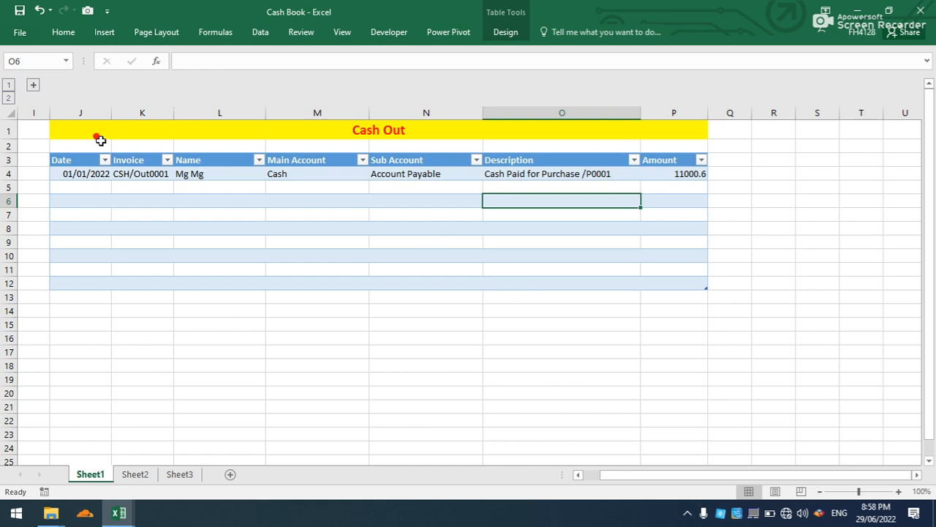
Expand the cash-in columns and change the invoice in the first cash-in row to CSH/In/0001.
{"action": "left_click", "coordinate": [33, 87]}
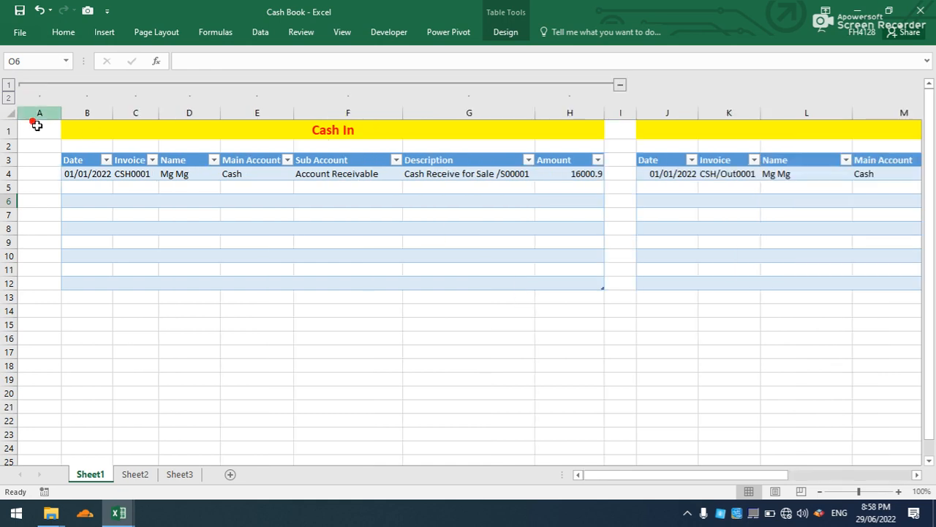
{"action": "left_click", "coordinate": [132, 174]}
{"action": "double_click", "coordinate": [132, 175]}
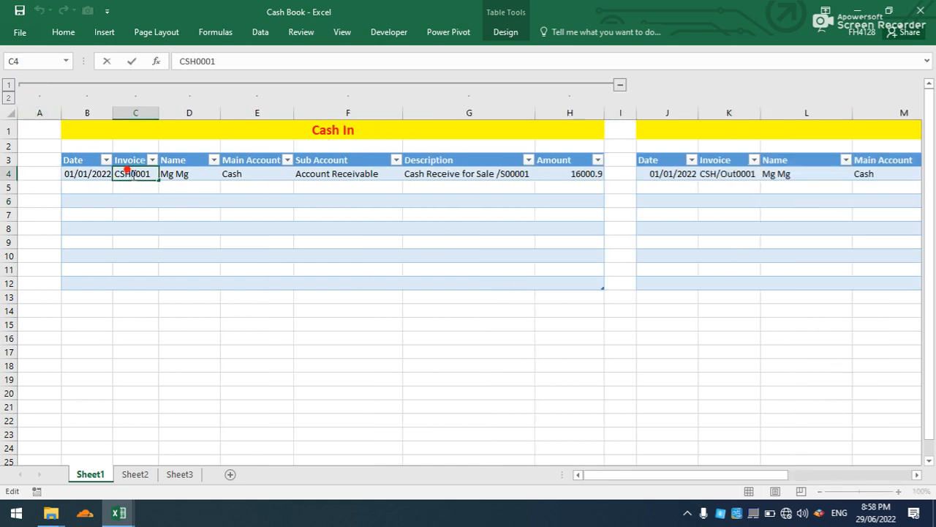
{"action": "type", "text": "/In/"}
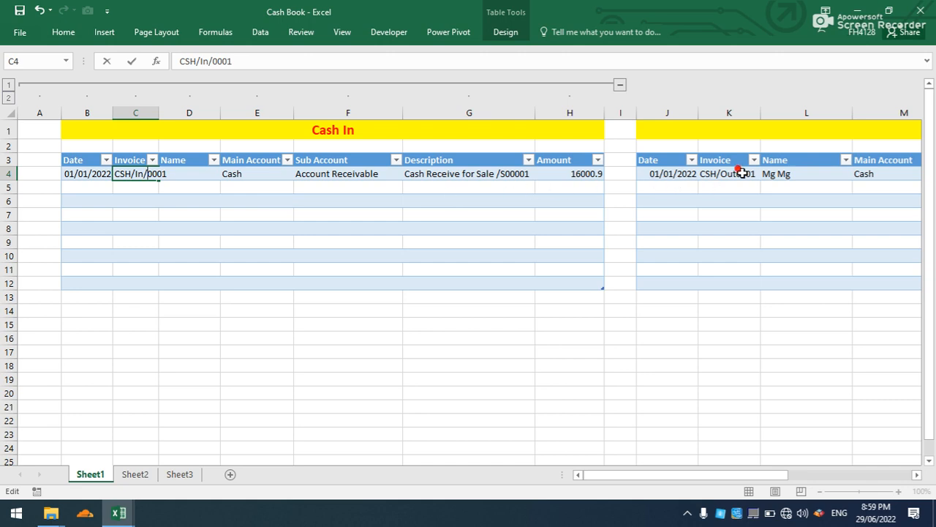
Change the invoice in the first cash-out row to CSH/Out/0001.
{"action": "left_click", "coordinate": [732, 173]}
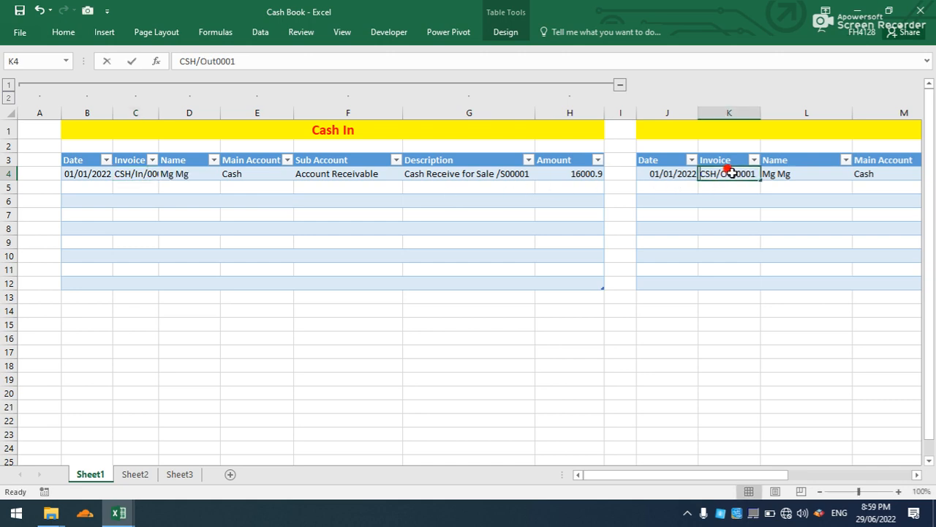
{"action": "double_click", "coordinate": [735, 173]}
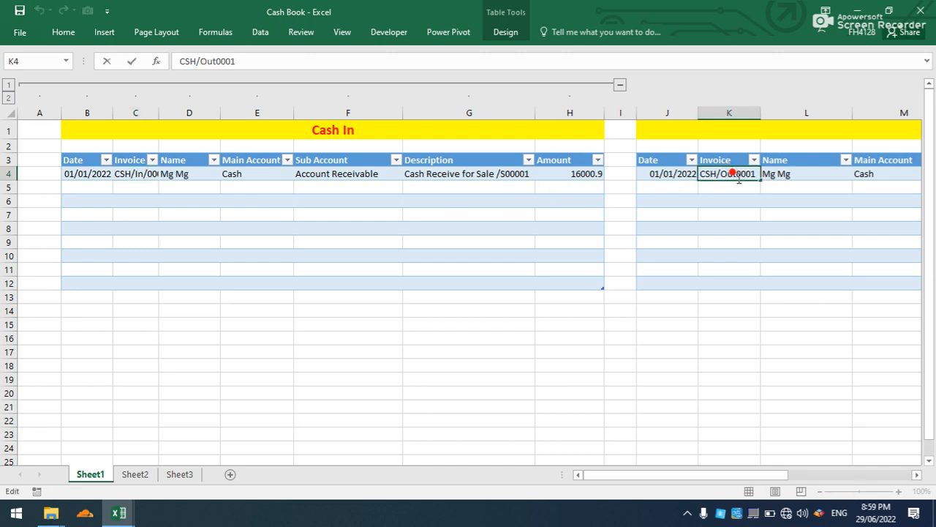
{"action": "left_click", "coordinate": [545, 335]}
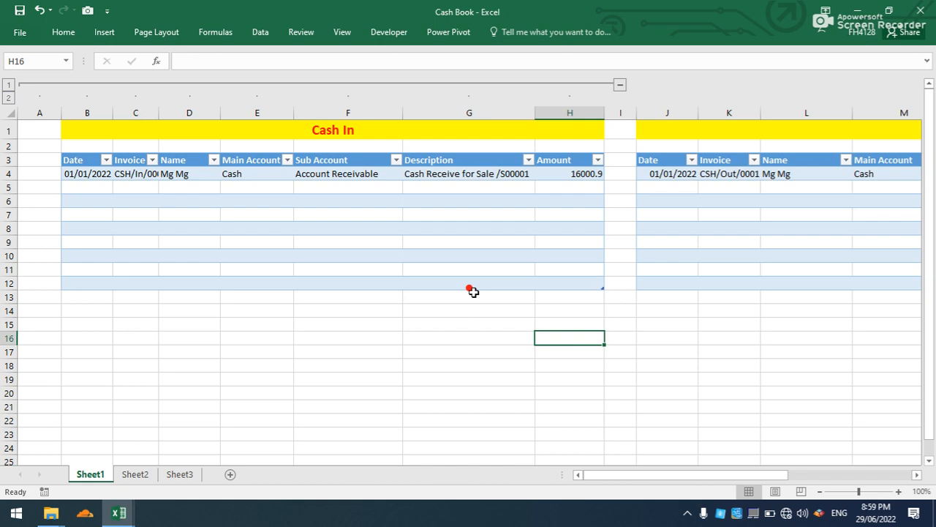